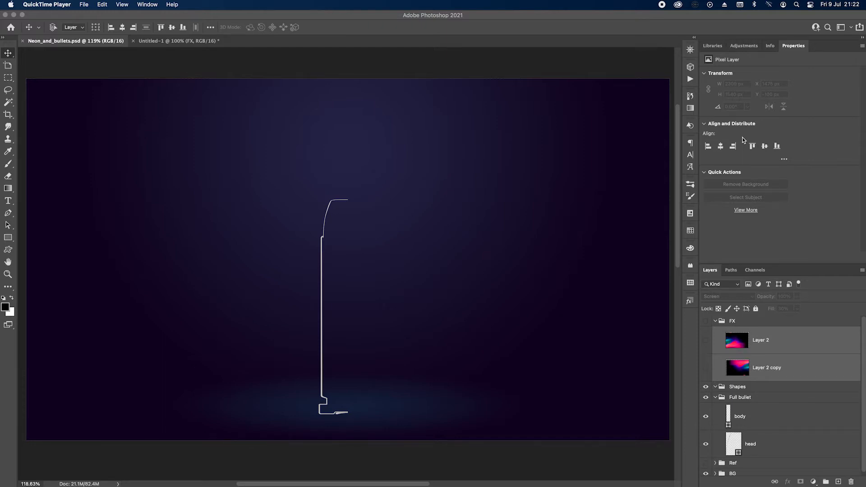
- Create a 3D extrusion from the body shape layer
left_click(716, 321)
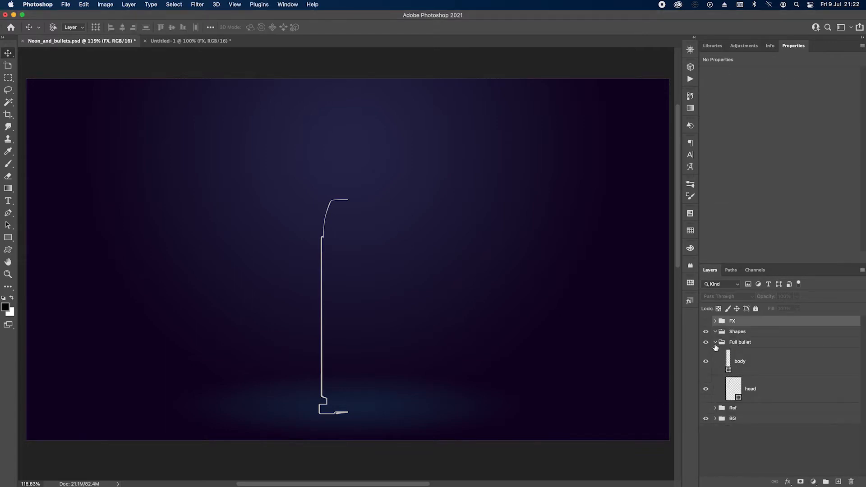
left_click(750, 361)
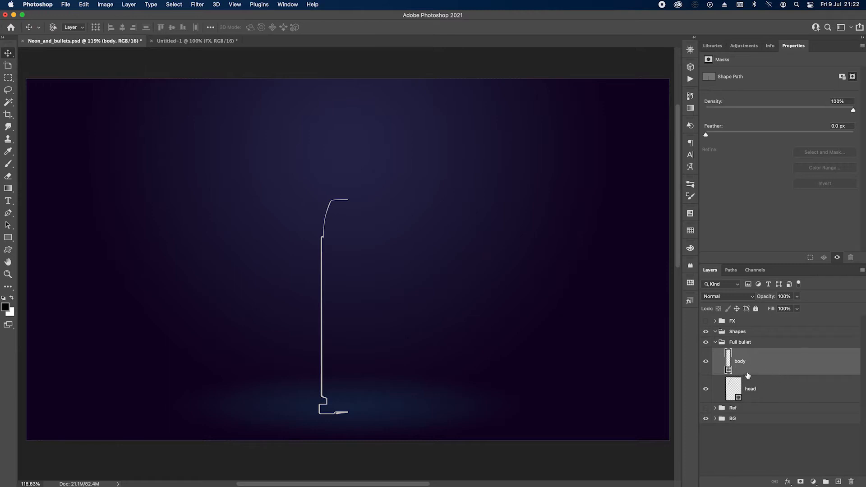
left_click(690, 66)
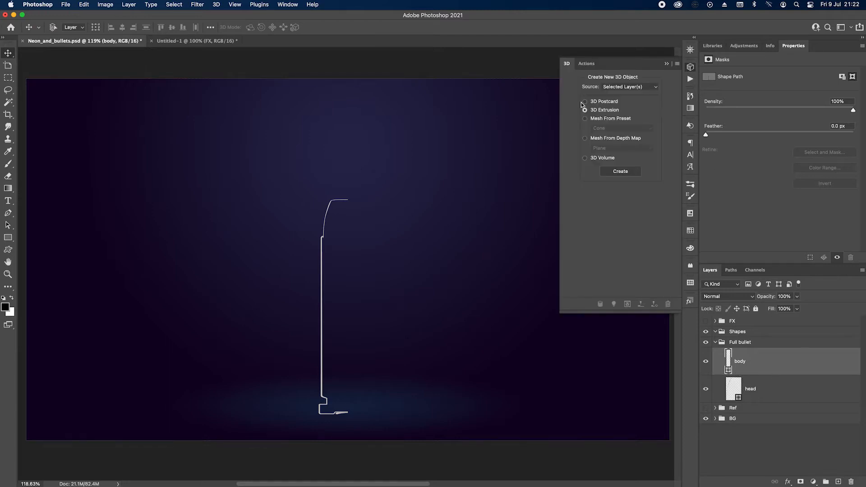
left_click(618, 172)
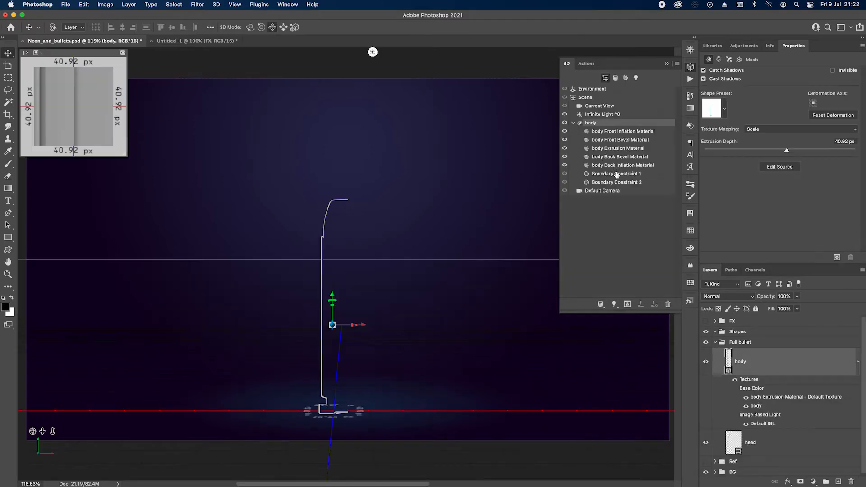
- Revolve the body mesh into a round solid with the full-circle bend shape preset and the right-middle deformation axis
left_click(841, 141)
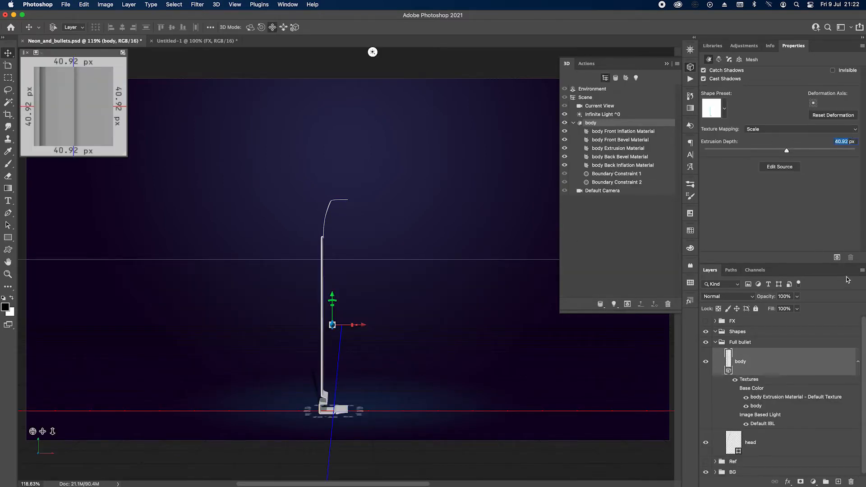
type("0")
left_click(724, 108)
left_click(677, 273)
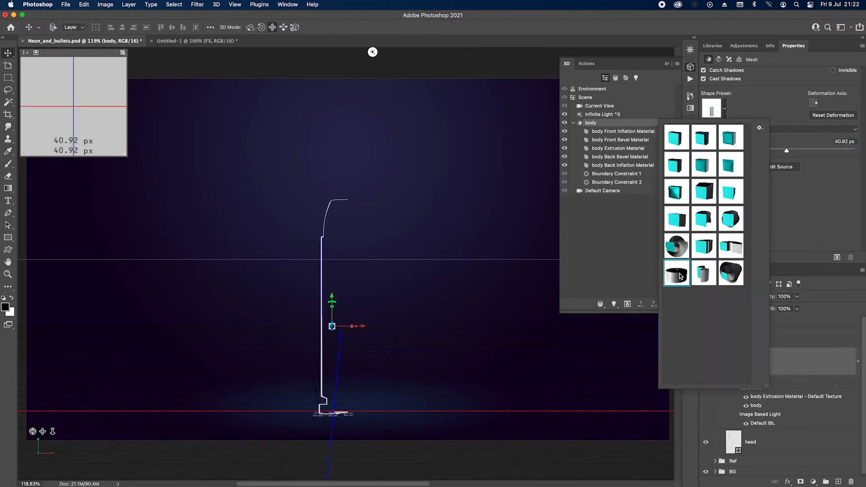
left_click(814, 104)
left_click(816, 103)
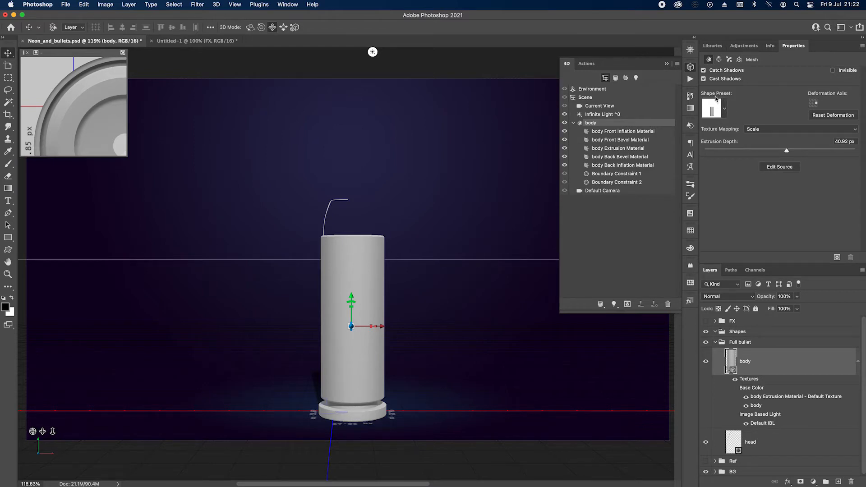
- Set the body mesh's extrusion depth to 0 px
left_click(848, 141)
type("0")
key("Return")
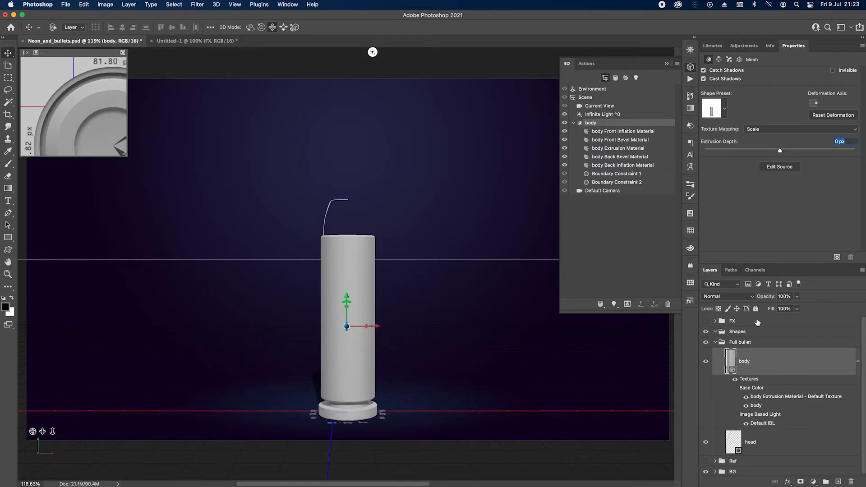
- Create a 3D extrusion from the head layer and revolve it with the full-circle bend preset and right-middle deformation axis
left_click(766, 442)
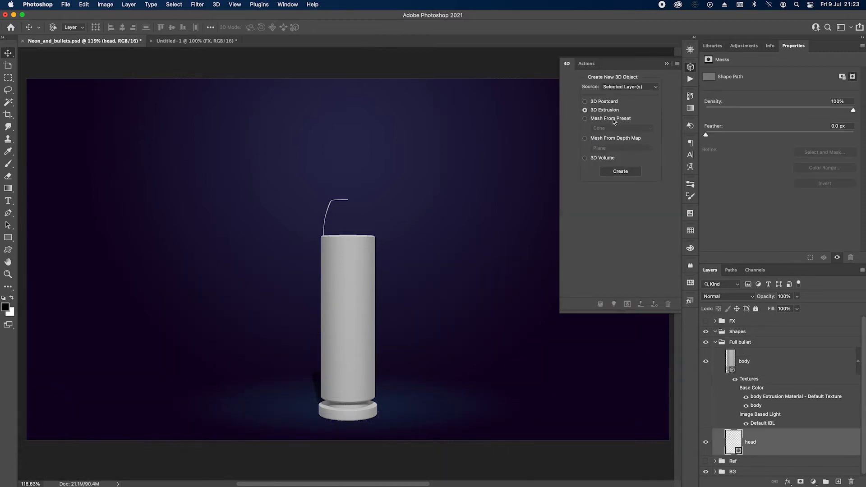
left_click(624, 172)
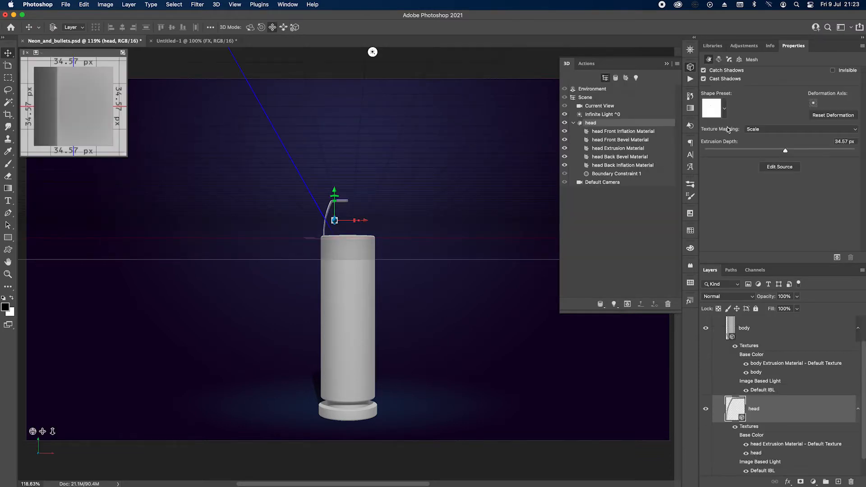
left_click(723, 109)
left_click(679, 275)
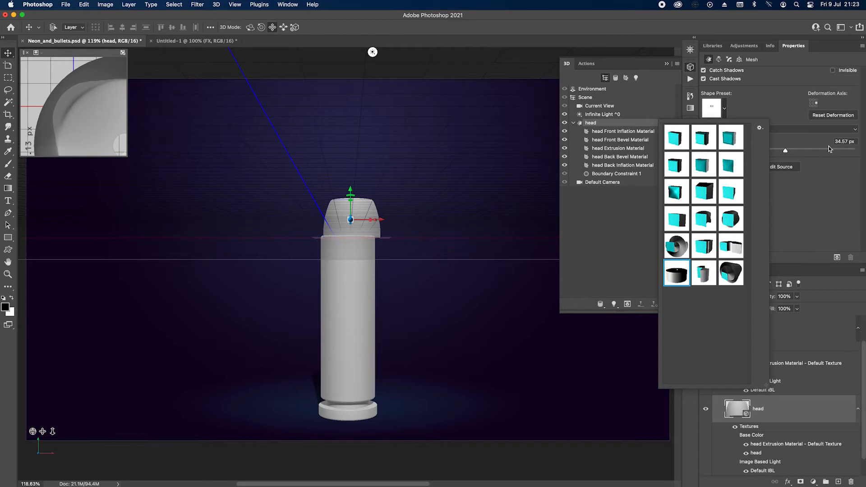
left_click(816, 105)
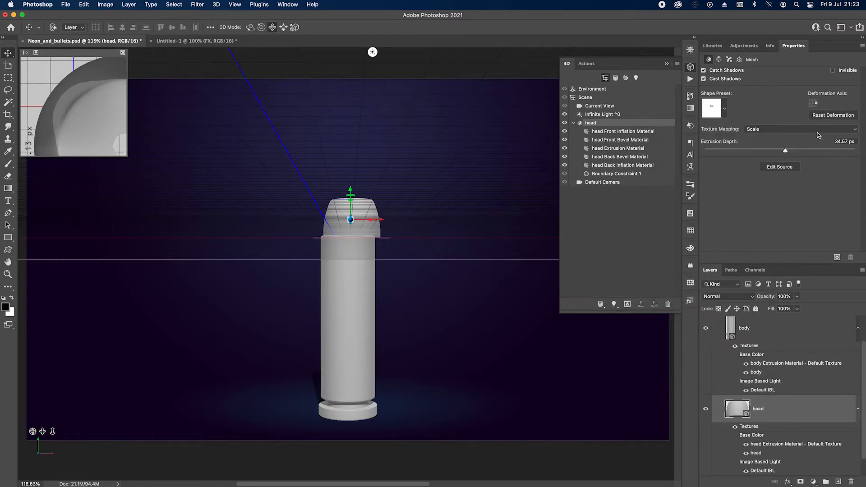
- Set the head mesh's extrusion depth to 0 px
left_click(841, 141)
type("0")
key("Return")
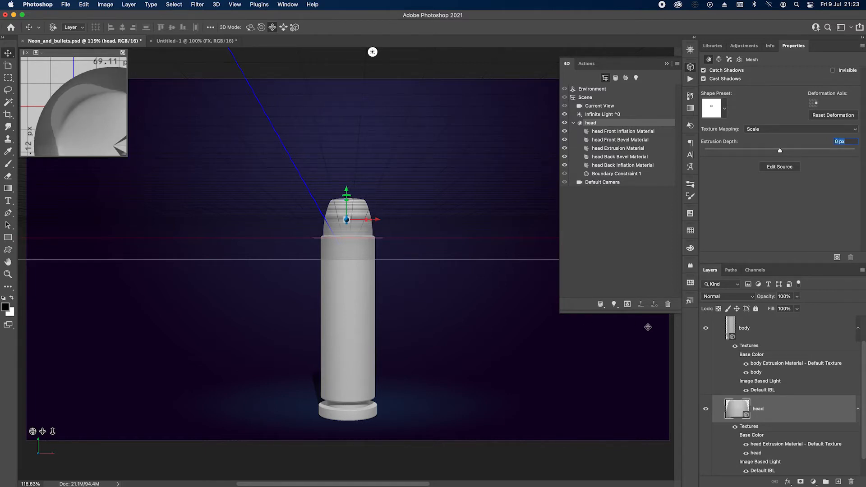
- Merge the body and head 3D layers into one 3D scene
left_click(787, 339, "shift")
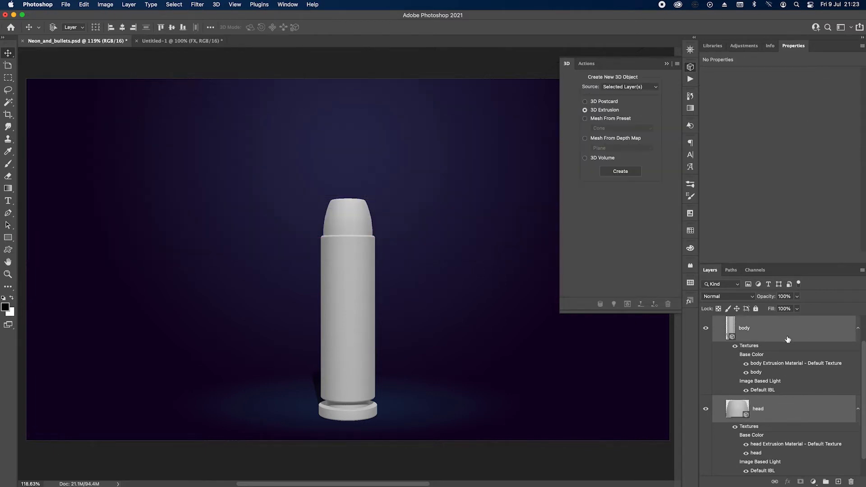
left_click(216, 4)
left_click(236, 25)
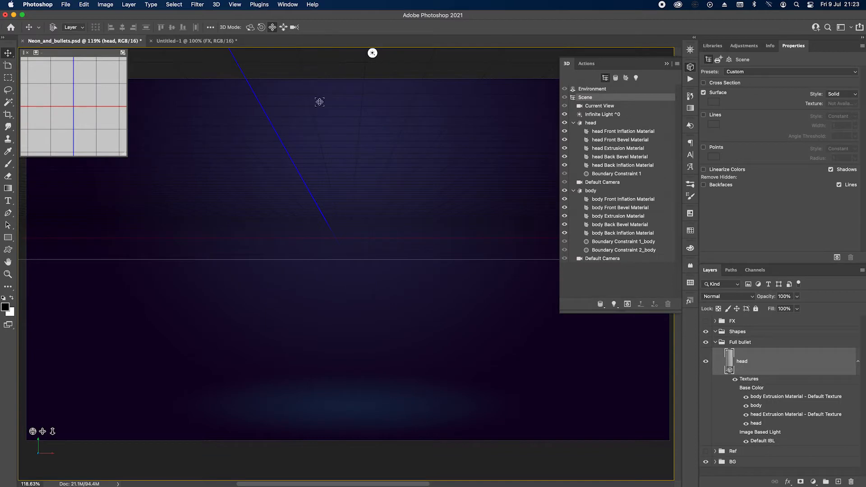
- Select both the head and body meshes in the merged scene and move them to the ground
left_click(573, 122)
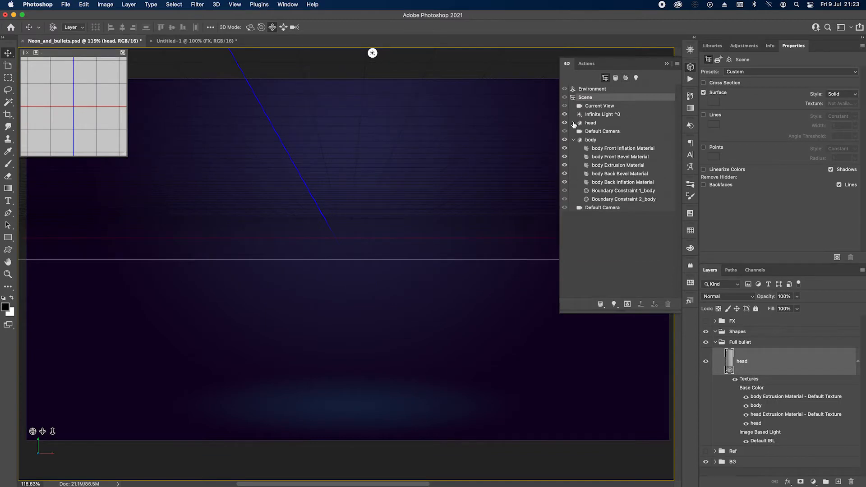
left_click(573, 140)
left_click(591, 141)
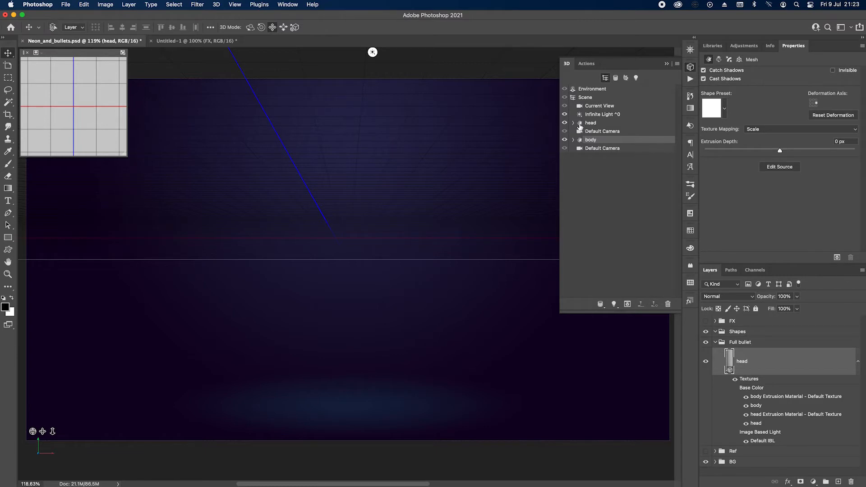
left_click(599, 122, "super")
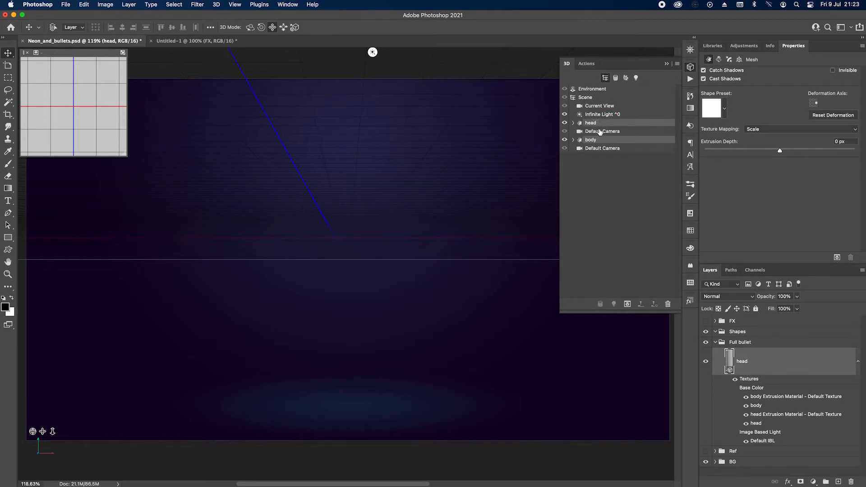
left_click(739, 60)
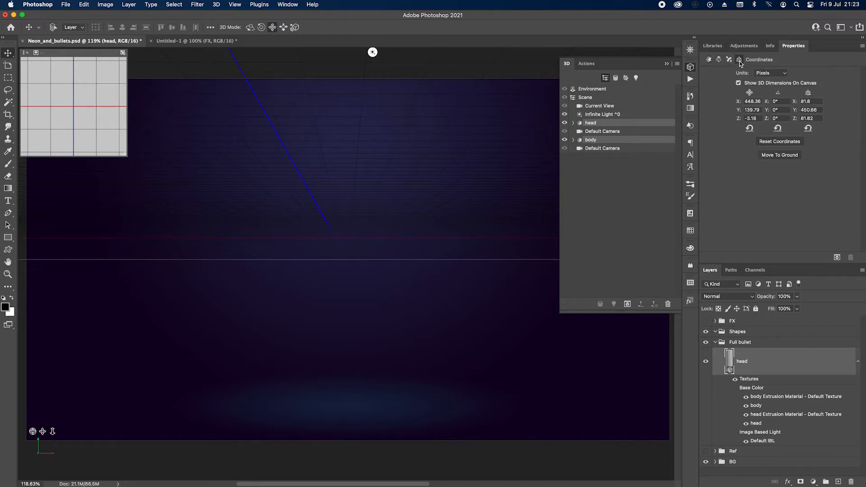
left_click(780, 156)
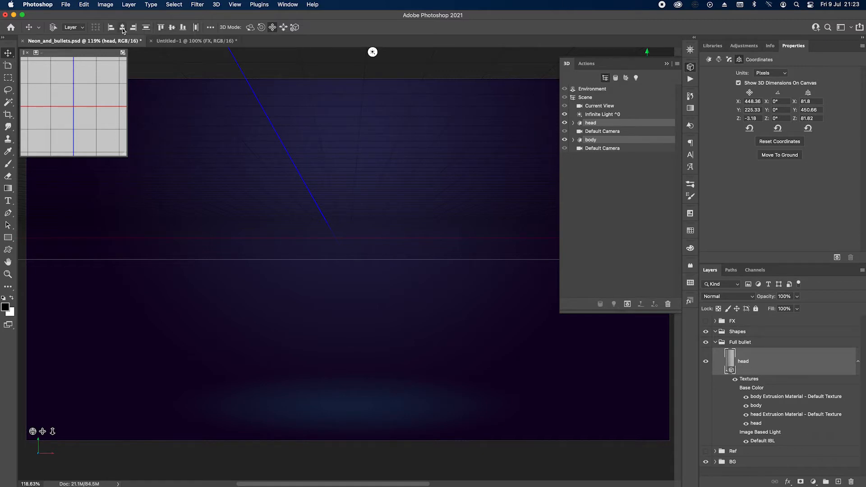
- Align the vertical centers of the head and body meshes and move both to the ground again
left_click(173, 28)
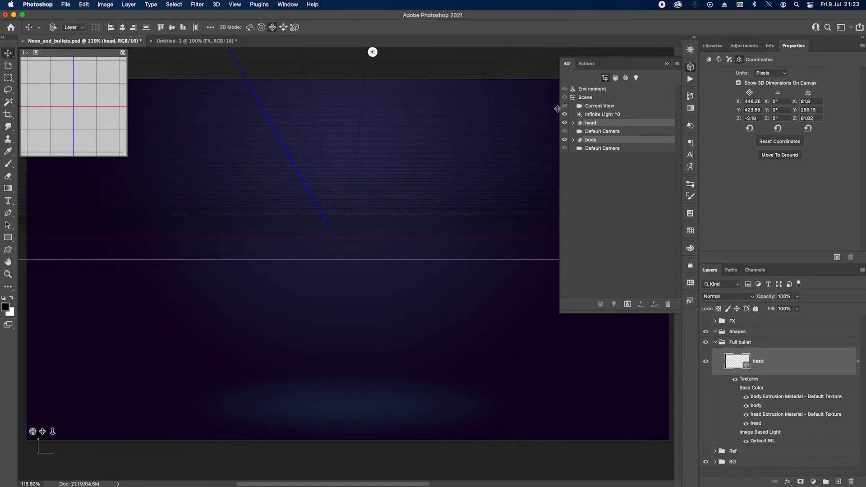
left_click(668, 64)
scroll(498, 242, "down", 5, "alt")
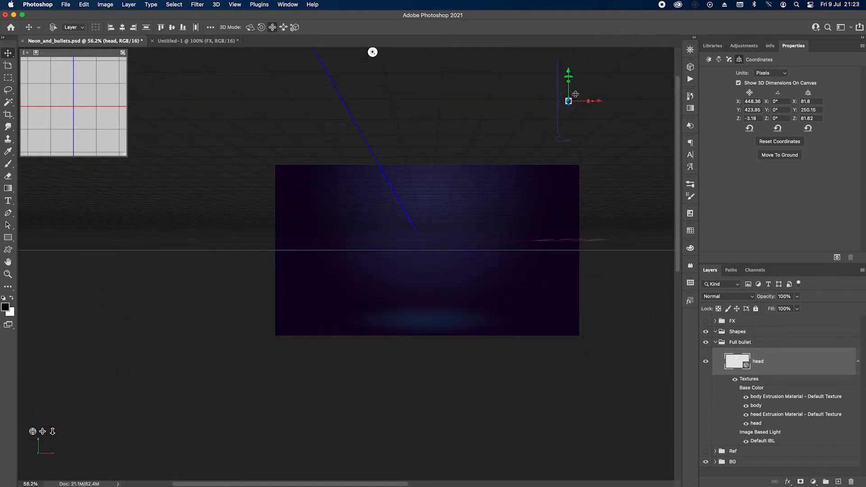
right_click(495, 230)
left_click_drag(32, 432, 37, 441)
left_click(782, 156)
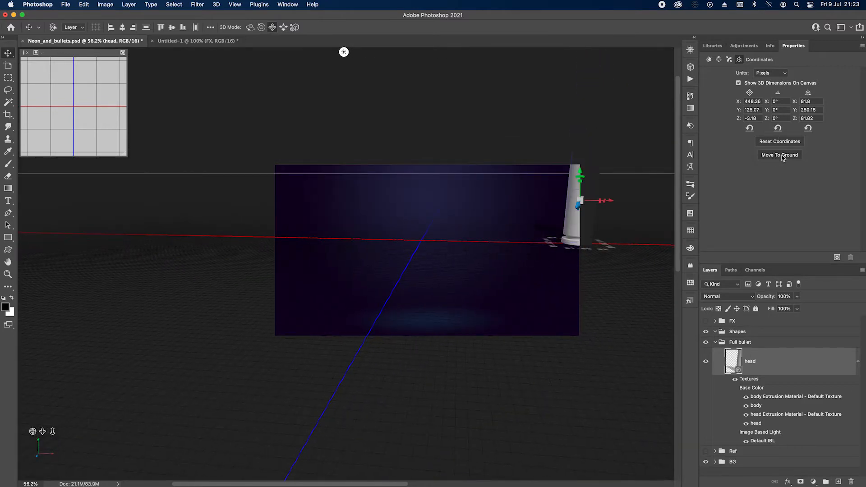
- Move the head and body meshes together along the X axis to the middle of the canvas
left_click_drag(609, 202, 470, 201)
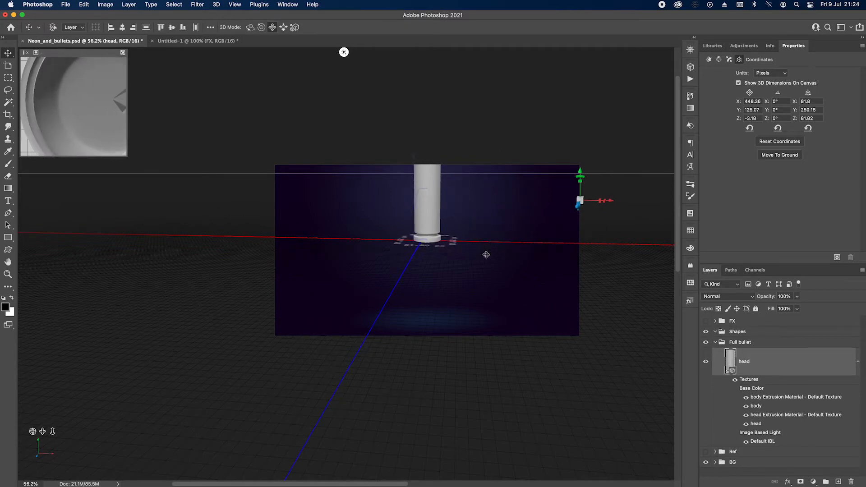
right_click(446, 261)
left_click_drag(33, 431, 51, 254)
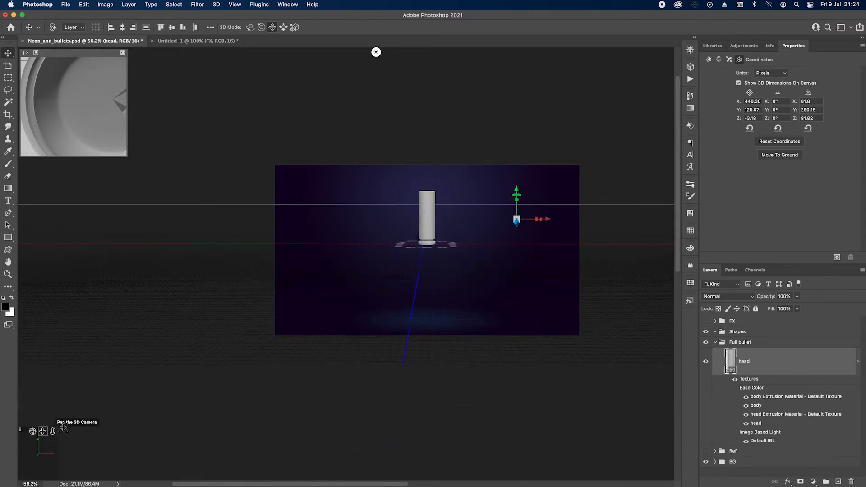
scroll(449, 230, "up", 5, "alt")
scroll(449, 229, "up", 3, "alt")
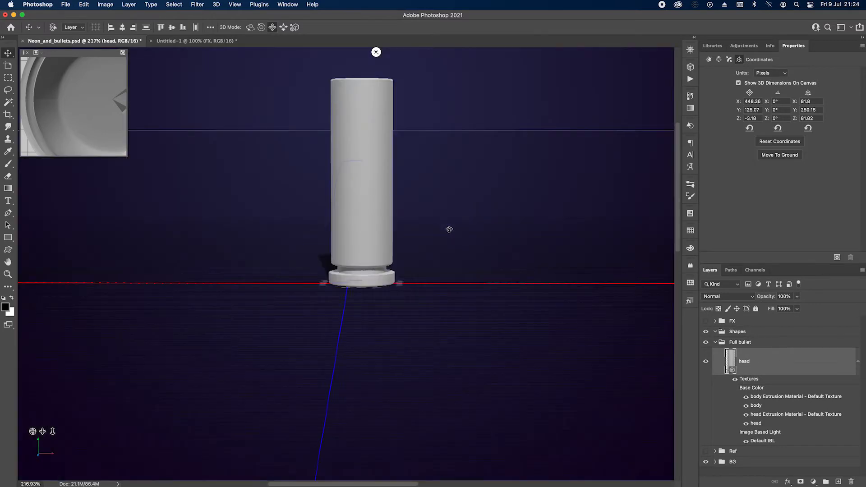
mouse_move(42, 431)
left_mouse_down()
mouse_move(43, 444)
mouse_move(41, 437)
left_mouse_up()
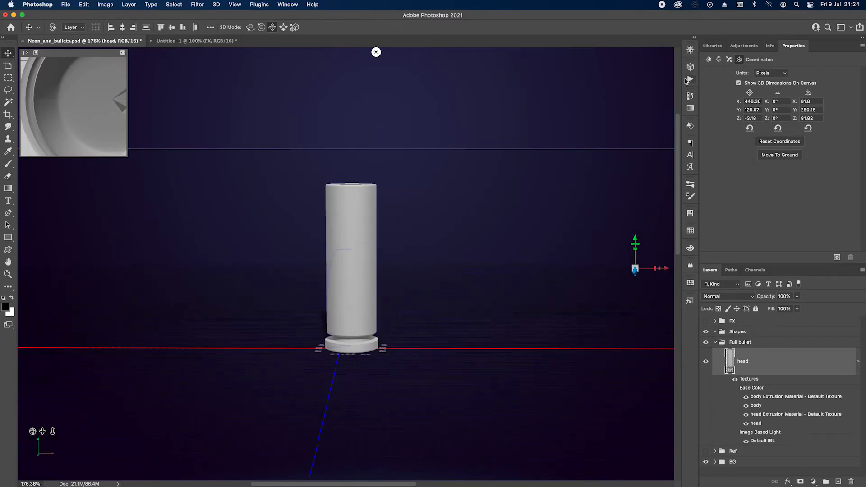
- Raise only the head mesh along the Y axis to about 273.2 px so it sits on top of the body
left_click(689, 67)
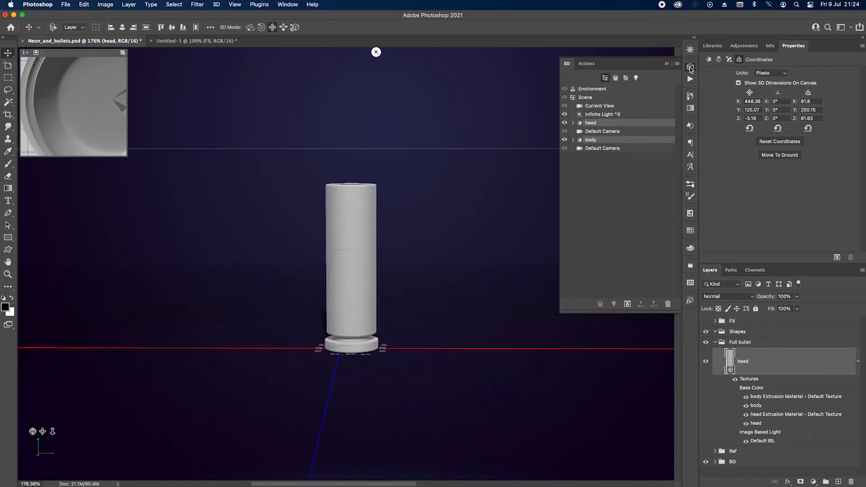
left_click(596, 123)
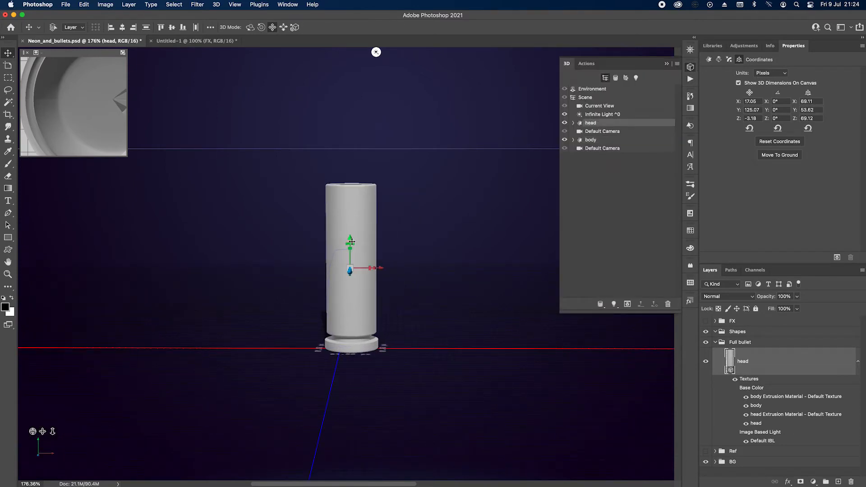
left_click_drag(350, 238, 356, 182)
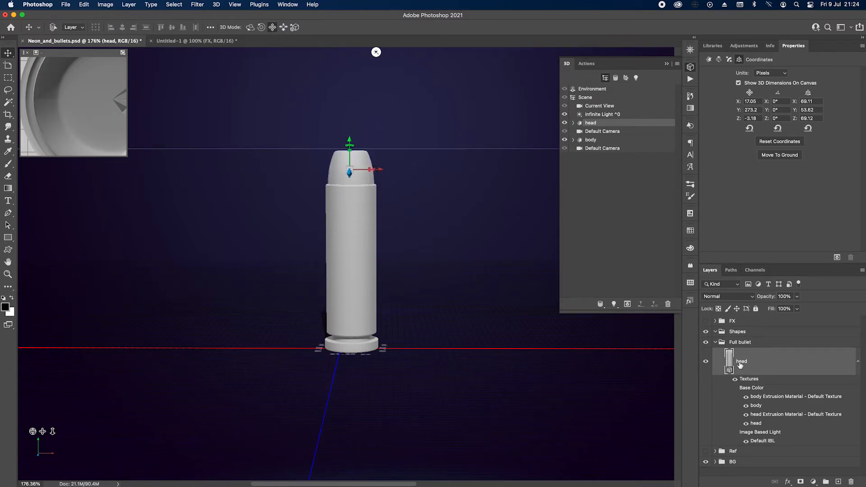
- Export the merged 3D layer in Wavefront OBJ format, keeping the remaining export properties
left_click(217, 5)
left_click(266, 32)
left_click(280, 110)
left_click(285, 145)
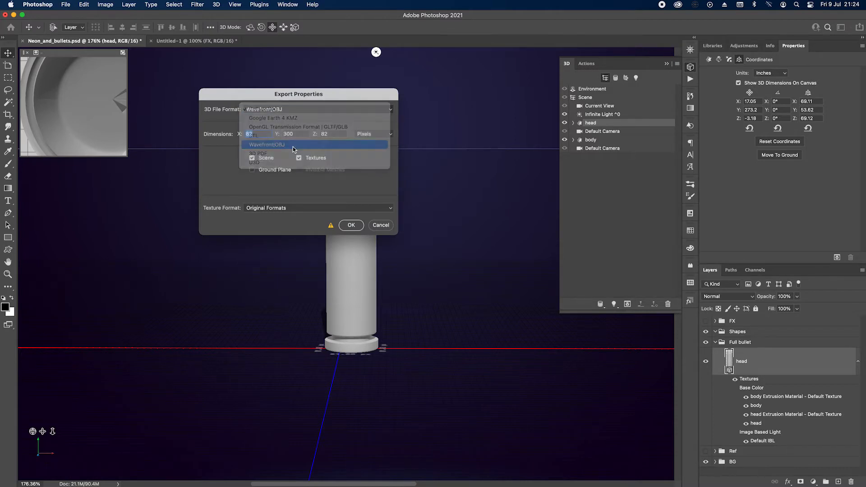
left_click(353, 225)
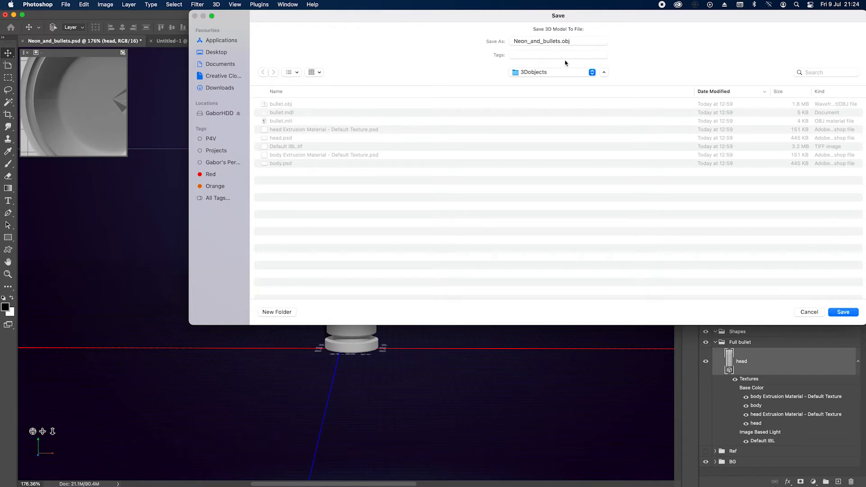
- Remove the "Neon_and_" prefix from the OBJ file name, add a 2, and save the model in the 3Dobjects folder
left_click_drag(539, 41, 505, 39)
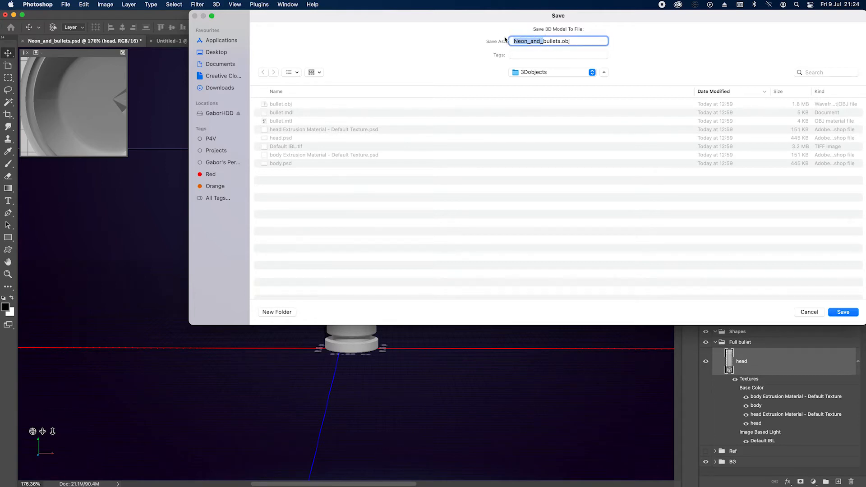
key("BackSpace")
type("2")
left_click(854, 313)
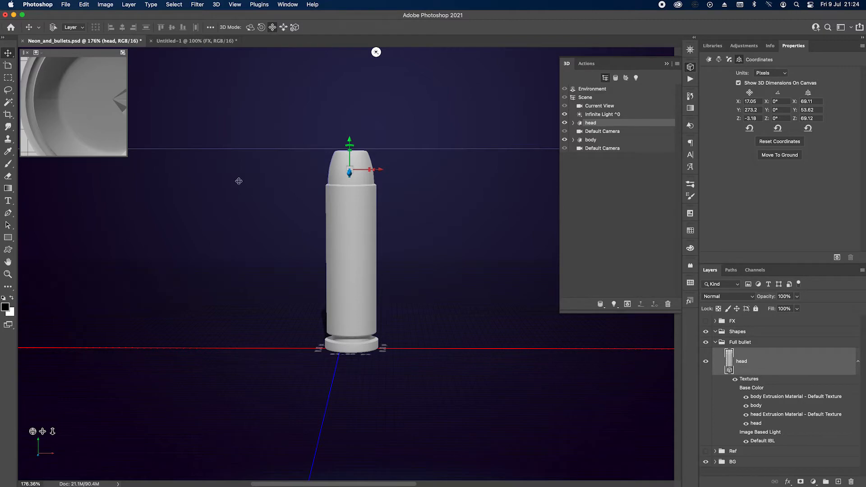
- Switch to Adobe Dimension
mouse_move(222, 485)
left_click(282, 469)
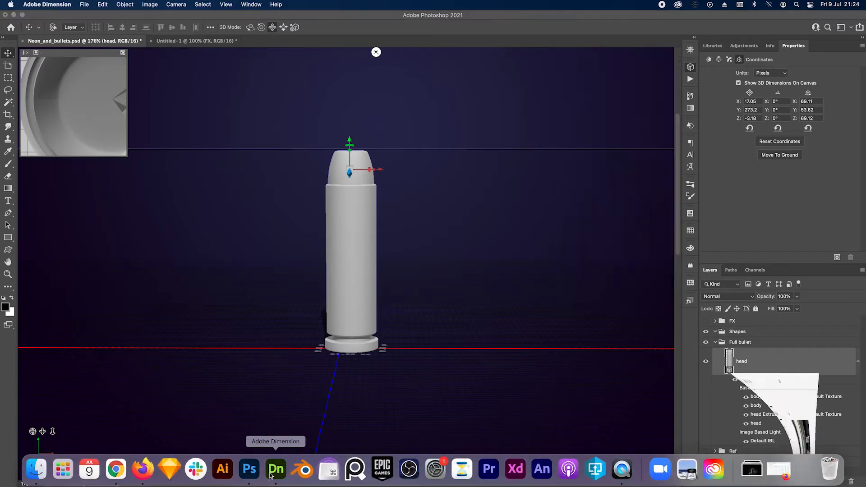
- Set the canvas size to 2560 x 1440 px and fit the whole canvas in the view
left_click(41, 51)
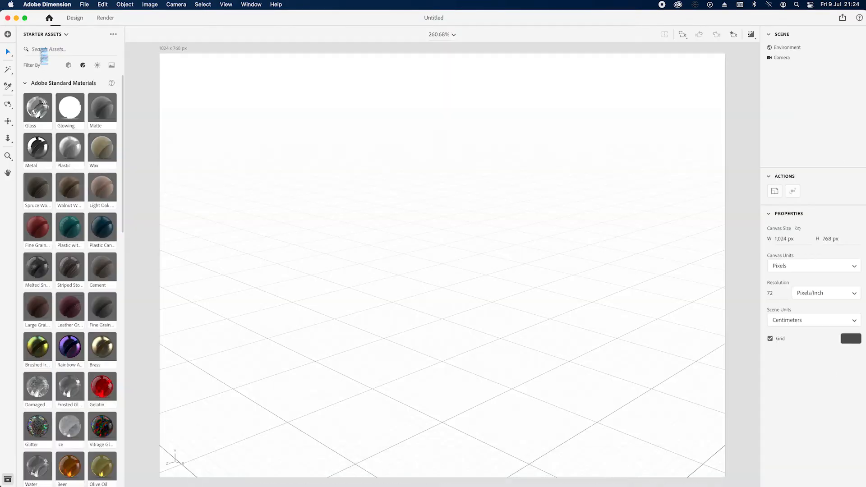
left_click(173, 49)
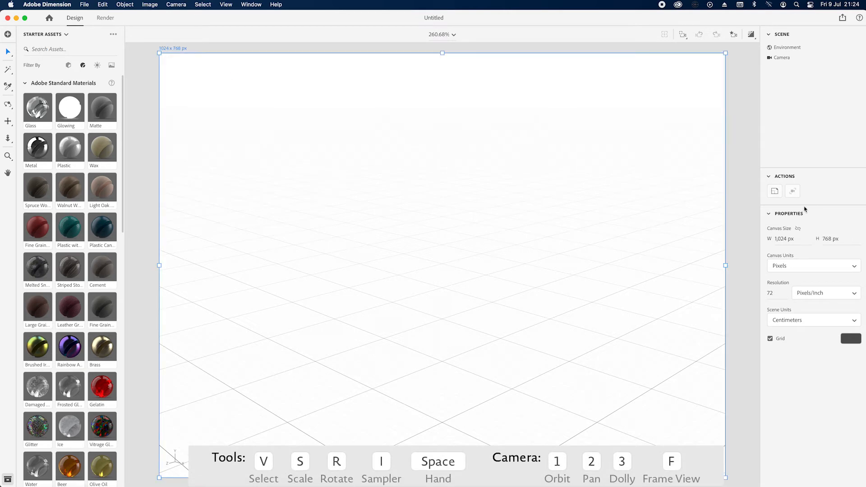
left_click(789, 242)
type("2560")
key("Tab")
type("14")
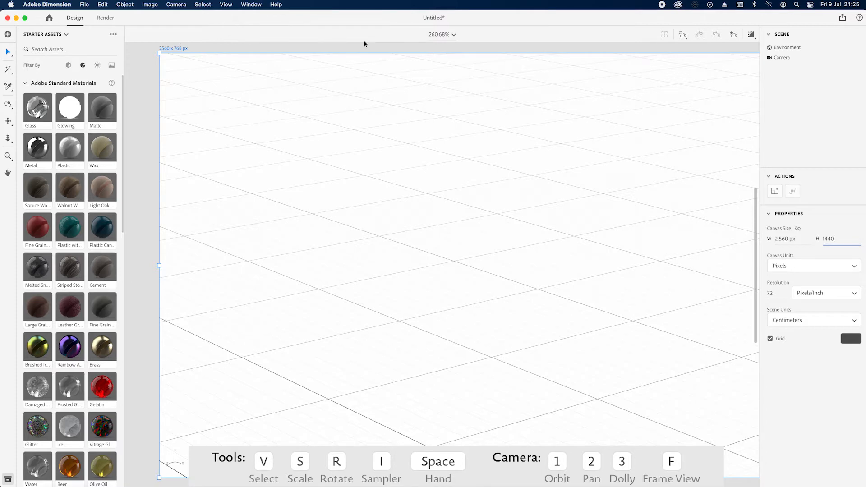
left_click(455, 36)
left_click(439, 52)
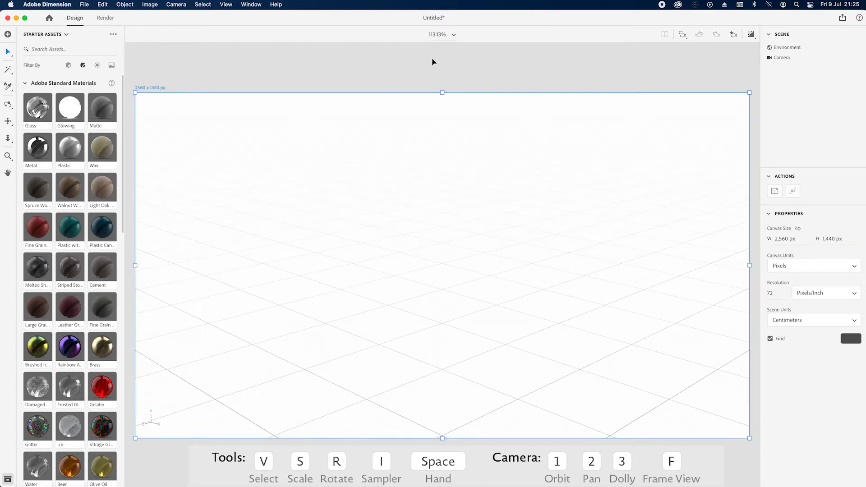
- Change the environment background color to black (000000)
left_click(788, 48)
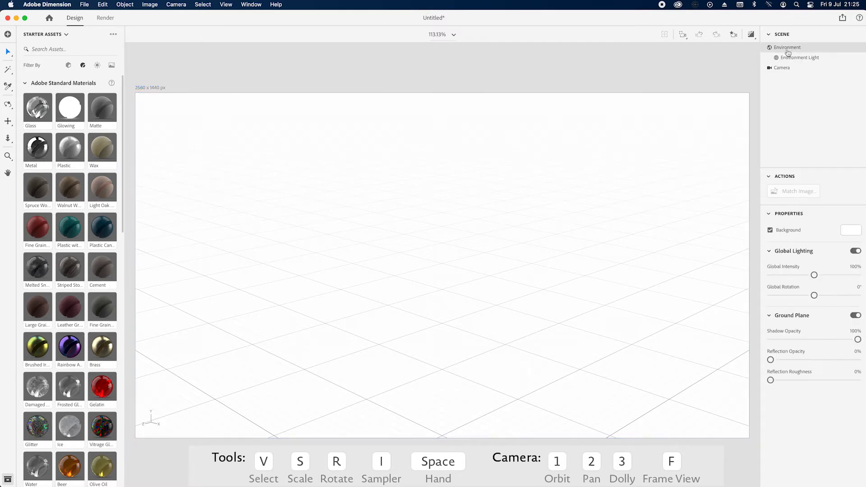
left_click(852, 230)
left_click_drag(753, 258, 720, 270)
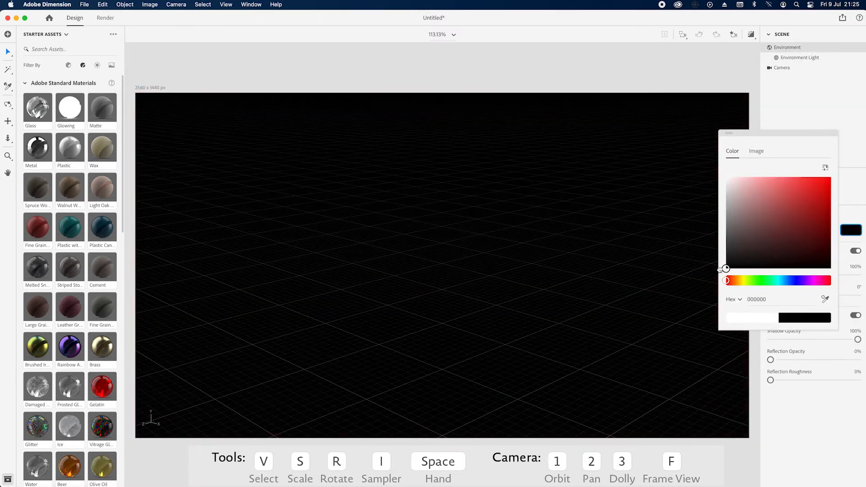
left_click(818, 413)
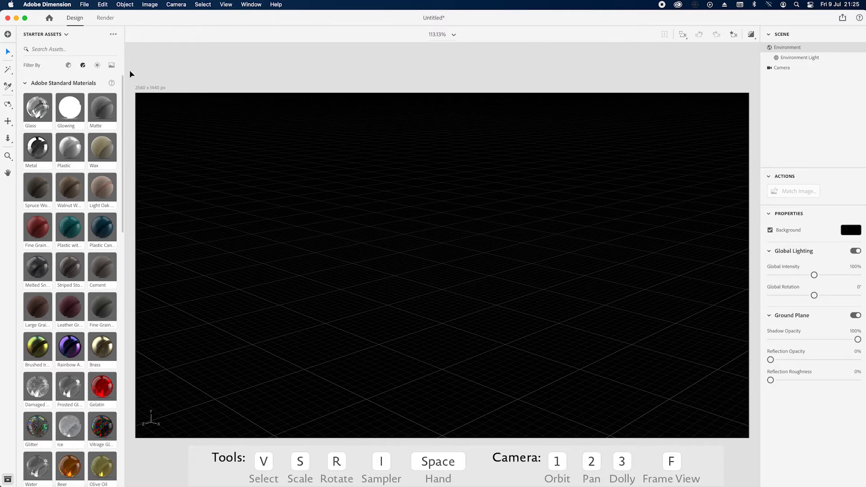
- Import the bullets2.obj 3D model from the 3Dobjects folder into the scene
left_click(7, 34)
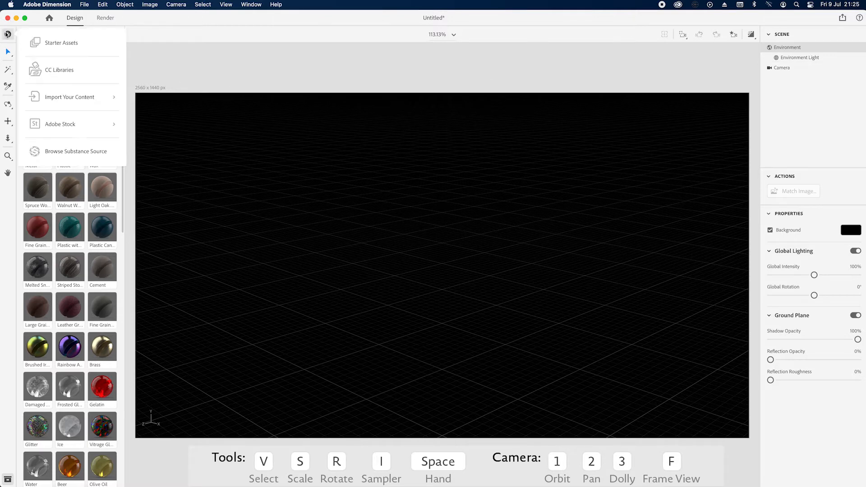
left_click(72, 97)
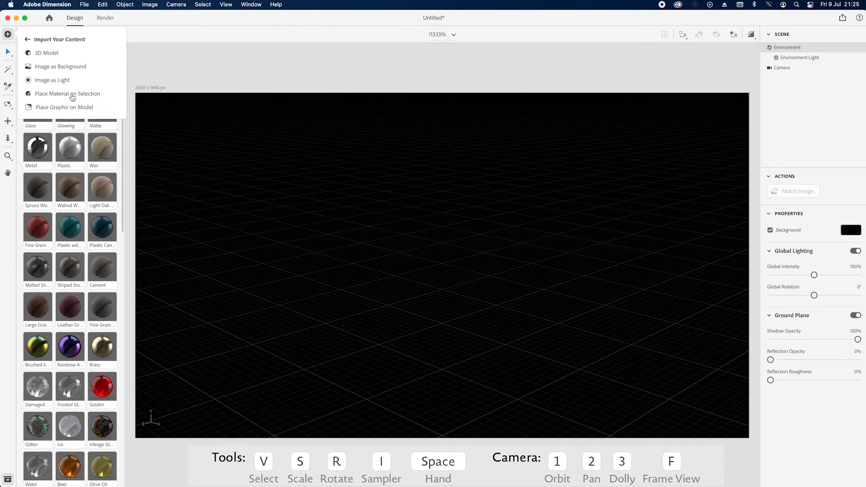
left_click(47, 53)
left_click(169, 164)
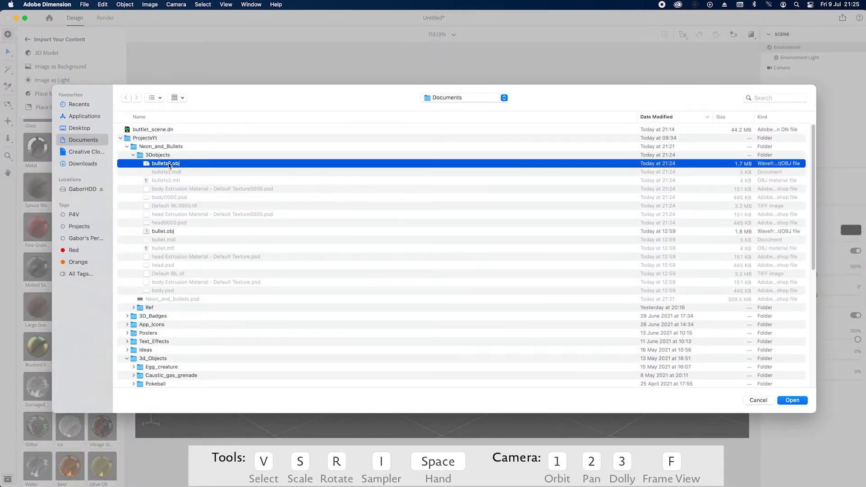
left_click(792, 400)
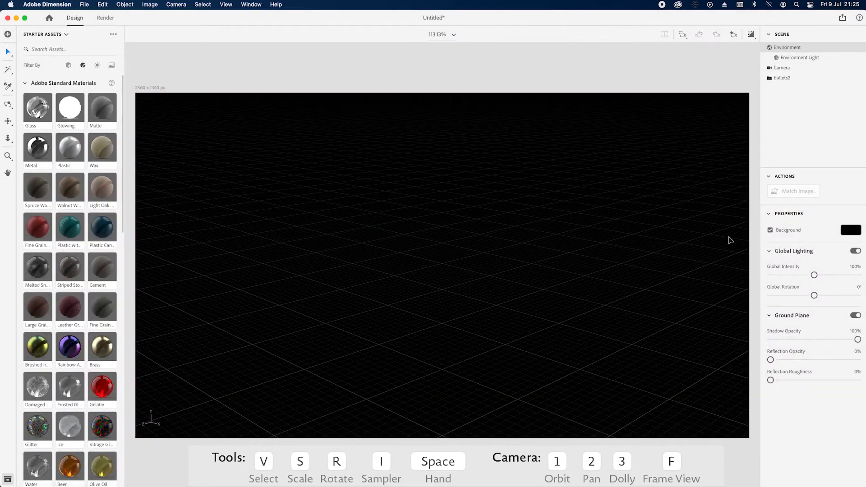
- Frame the imported bullet with the camera, leaving space around it and lowering the viewing angle slightly
left_click(684, 38)
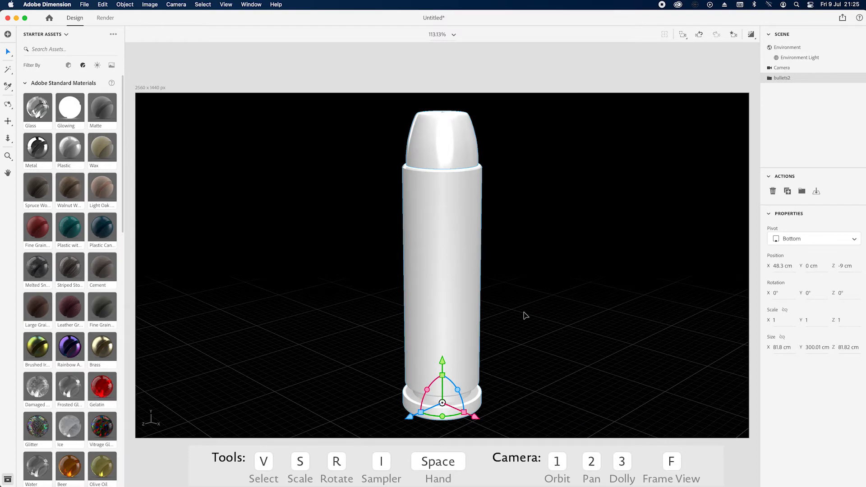
scroll(510, 302, "down", 3)
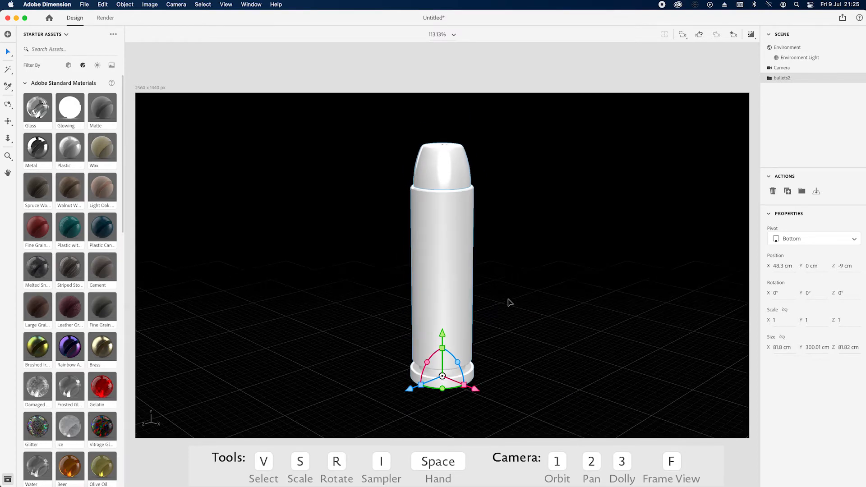
mouse_move(502, 338)
middle_mouse_down()
mouse_move(495, 310)
mouse_move(503, 325)
middle_mouse_up()
right_click_drag(502, 325, 501, 292)
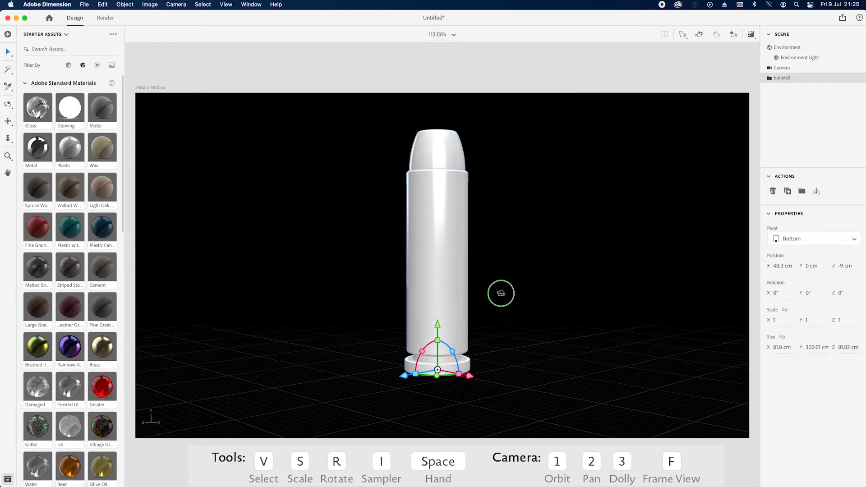
middle_click_drag(501, 292, 493, 299)
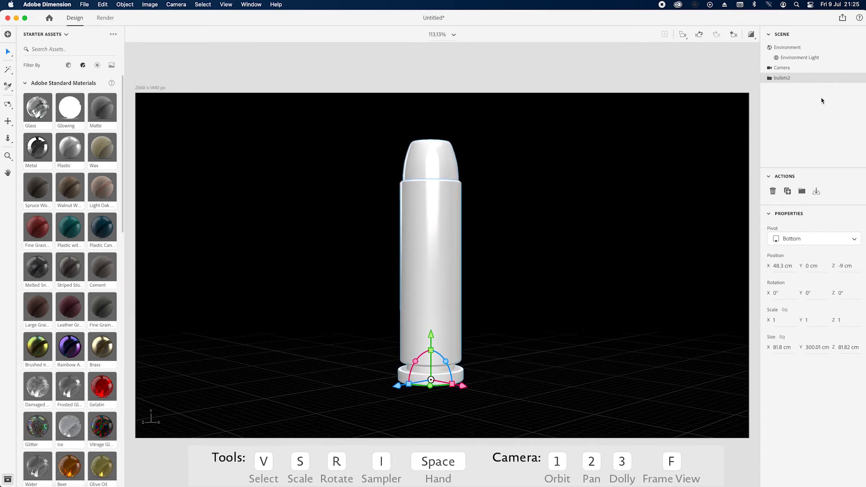
- Duplicate the body mesh of the bullets2 group and place the copy inside the same group
left_click(768, 79)
left_click(797, 102)
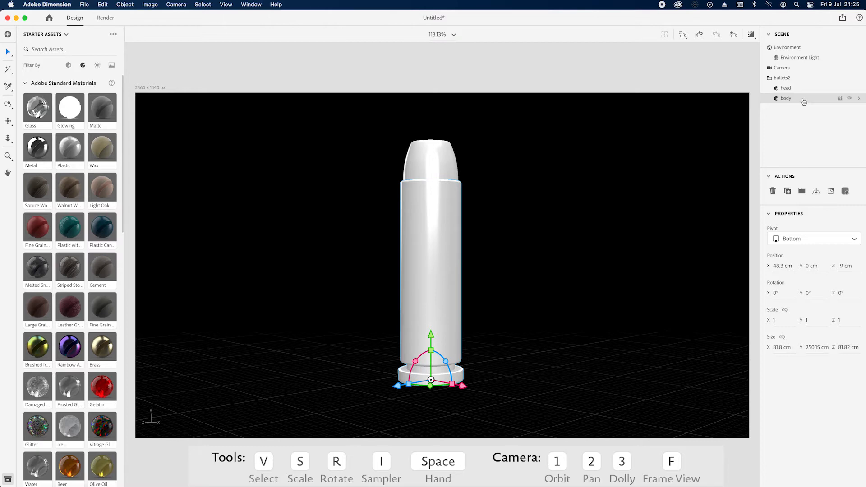
left_click_drag(803, 102, 804, 111, "alt")
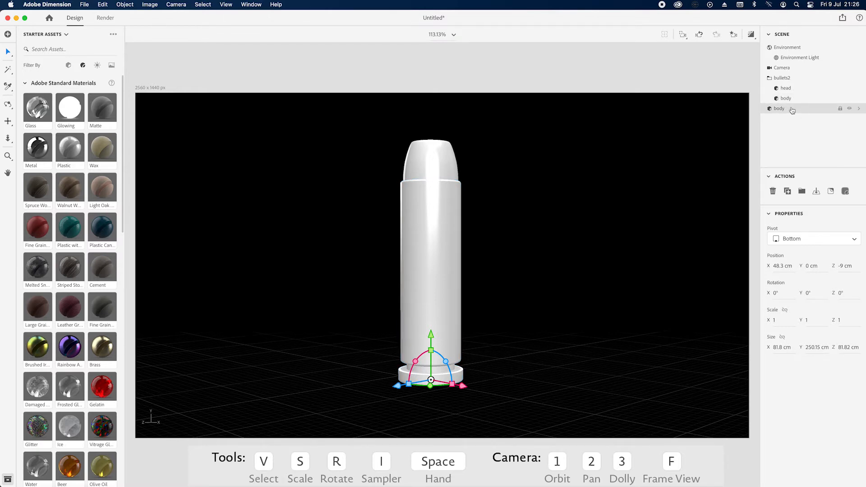
left_click_drag(802, 114, 798, 111)
- Lay the copied casing on the ground beside the bullet, at Z about -152.2 cm and rotated -90° around Z
left_click_drag(399, 389, 481, 385)
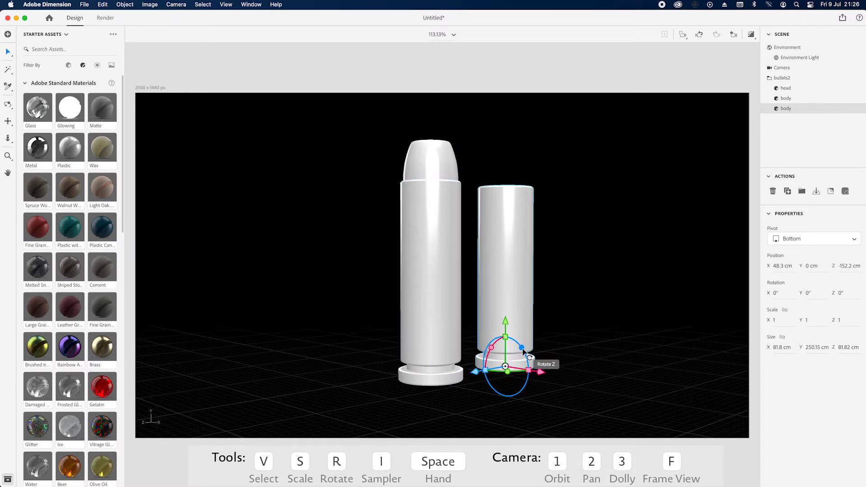
left_click_drag(523, 352, 552, 432)
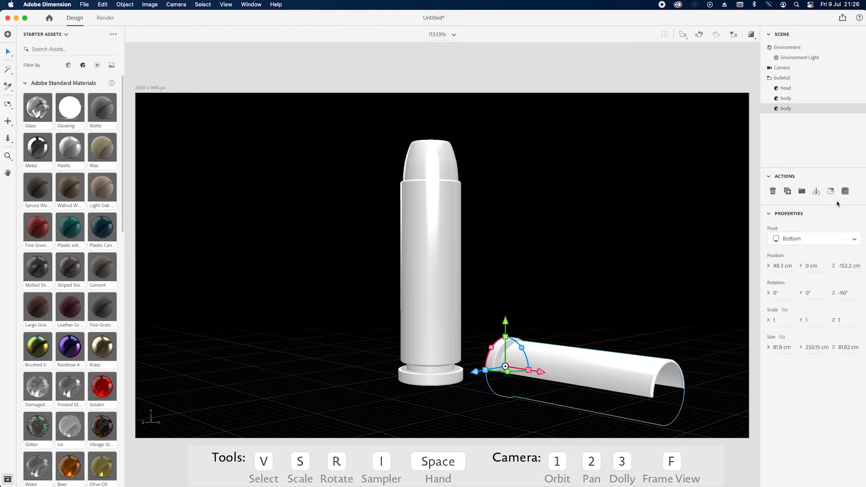
left_click(815, 191)
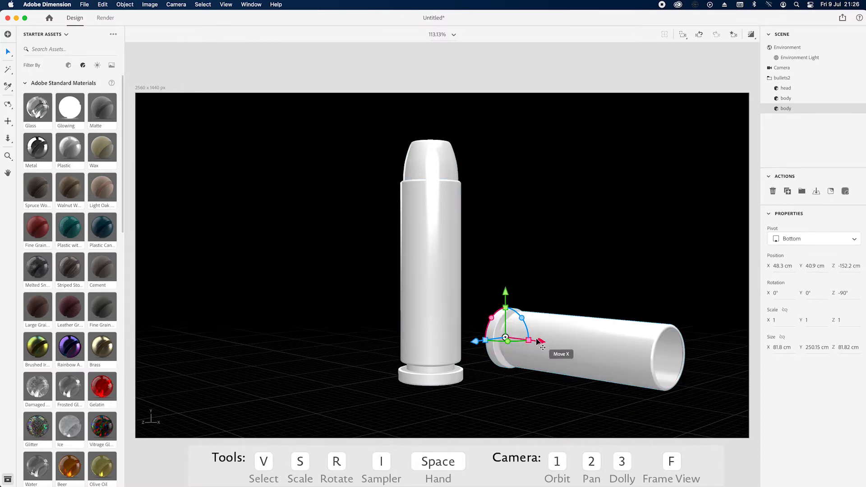
- Reposition the lying casing behind the bullet at X about -31.2 cm and Z about -212.3 cm, turned to -26° around Y
left_click_drag(540, 341, 488, 336)
left_click_drag(553, 338, 476, 325)
left_click_drag(489, 353, 488, 354)
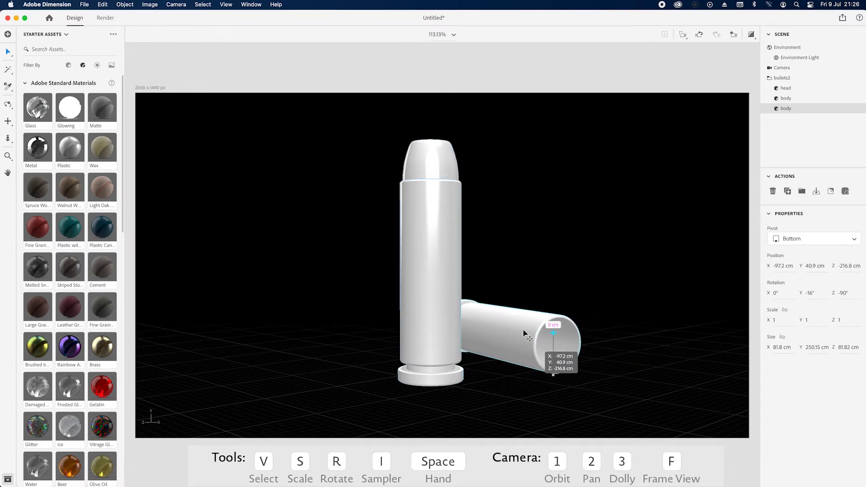
left_click_drag(429, 330, 453, 332)
left_click_drag(519, 327, 550, 333)
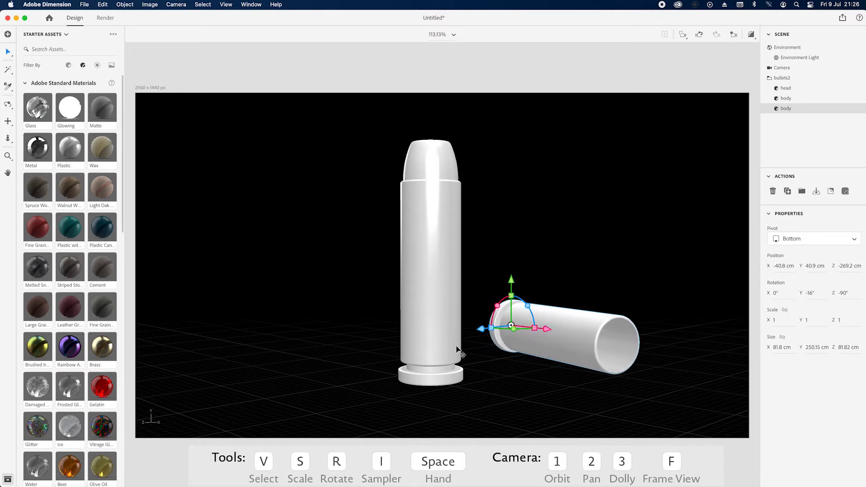
left_click_drag(451, 343, 455, 336)
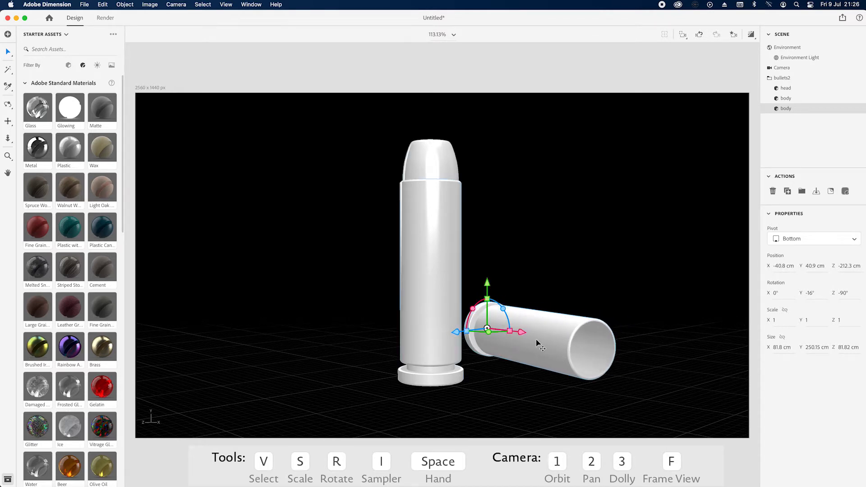
left_click_drag(514, 347, 496, 334)
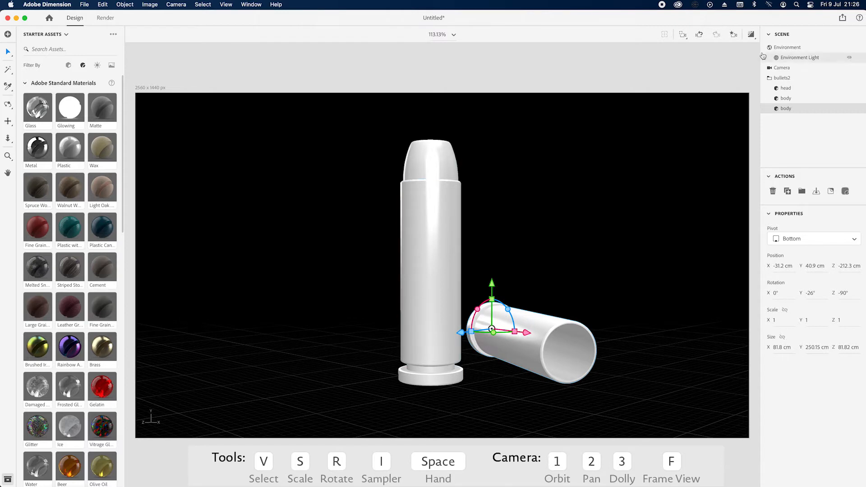
- Duplicate the lying casing to the bullet's opposite side at X -26.3 cm and Z 89.8 cm, turned so its base faces the camera
left_click_drag(460, 332, 345, 350, "alt")
left_click_drag(256, 357, 307, 344)
left_click_drag(369, 353, 353, 350)
left_click_drag(289, 350, 274, 356)
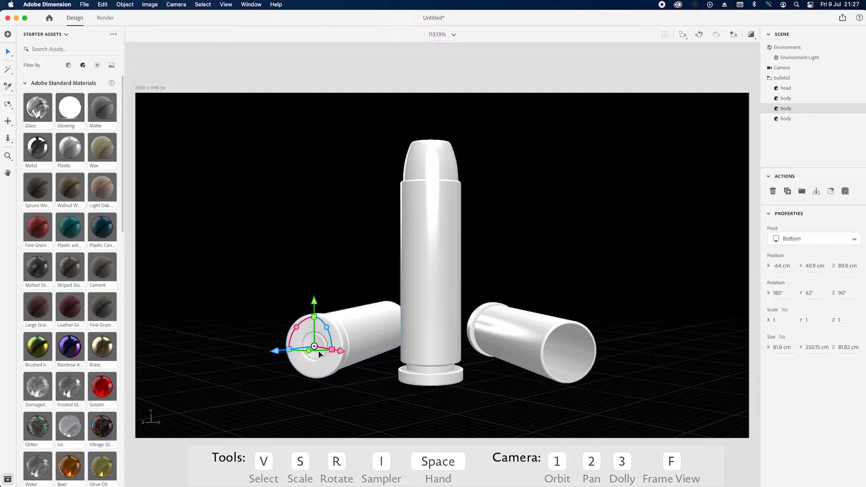
left_click_drag(342, 351, 360, 359)
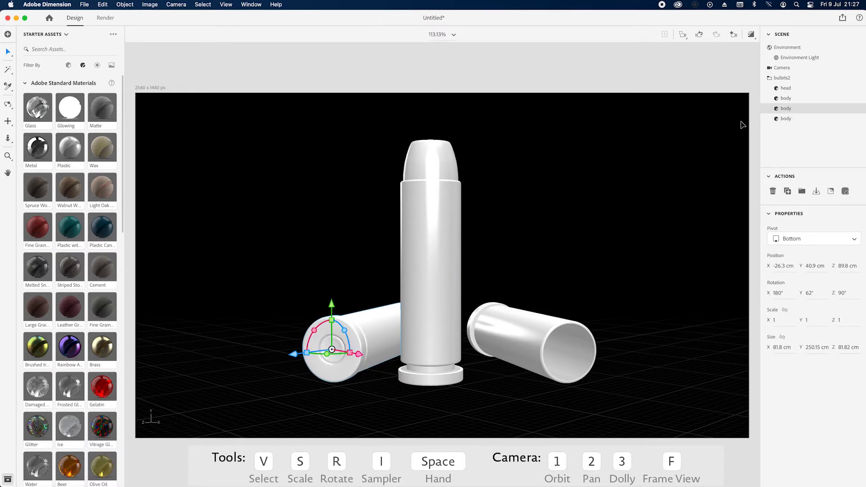
- Apply the Silver Glossy material to the upright bullet's body and set its roughness to about 0.24
left_click(801, 99)
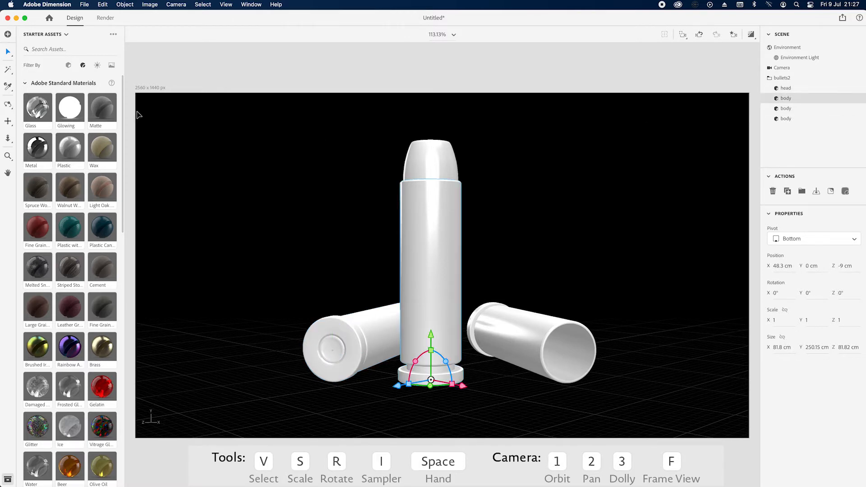
scroll(65, 325, "down", 20)
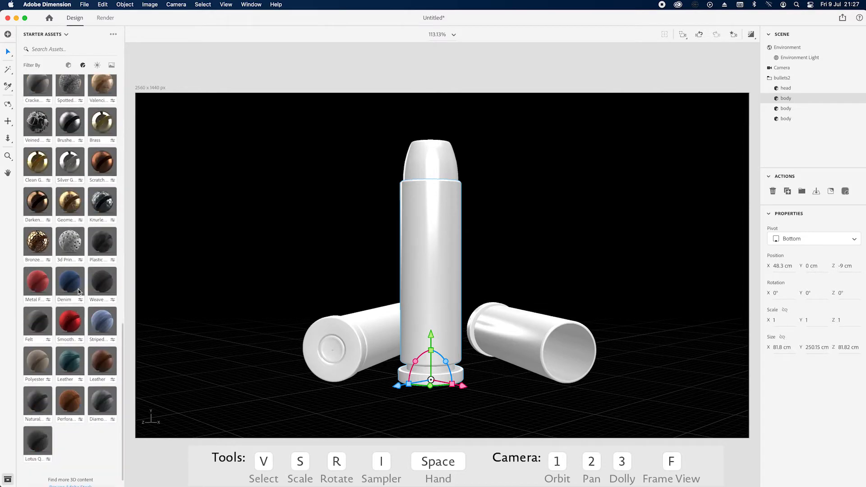
scroll(79, 291, "up", 1)
left_click(73, 179)
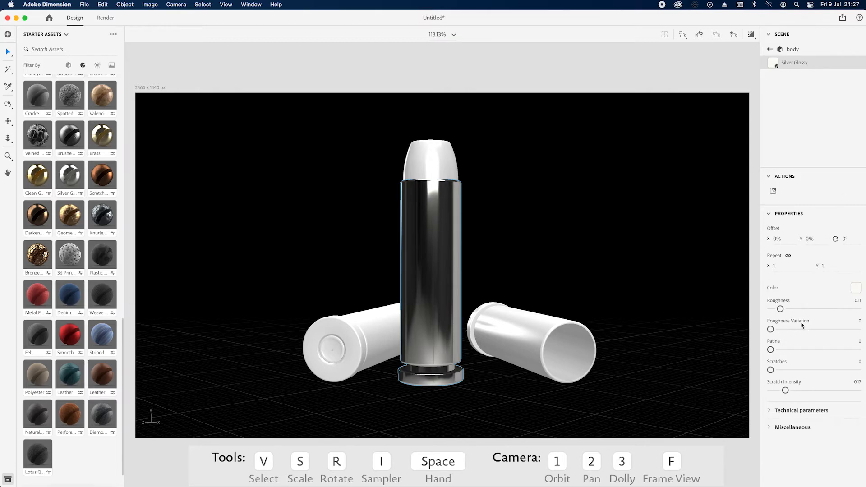
left_click_drag(781, 310, 793, 312)
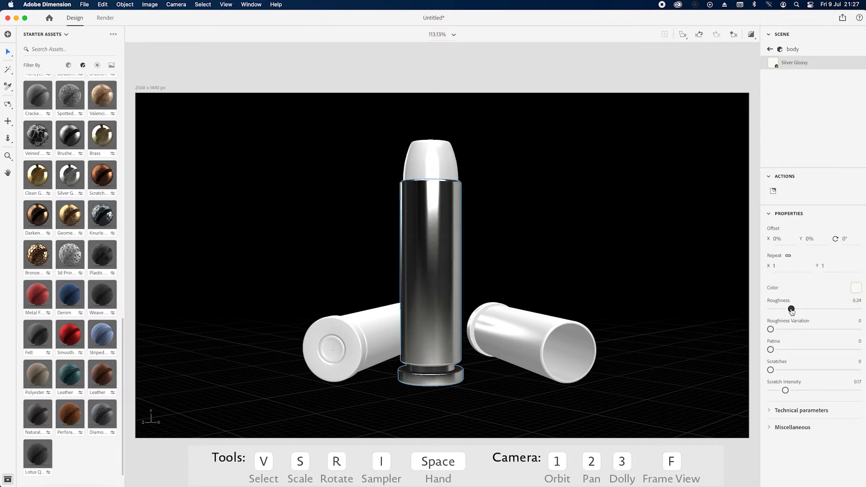
left_click(770, 49)
- Copy the upright body's silver material onto the lying casing whose base faces the camera, using the Sampler tool
left_click(800, 111)
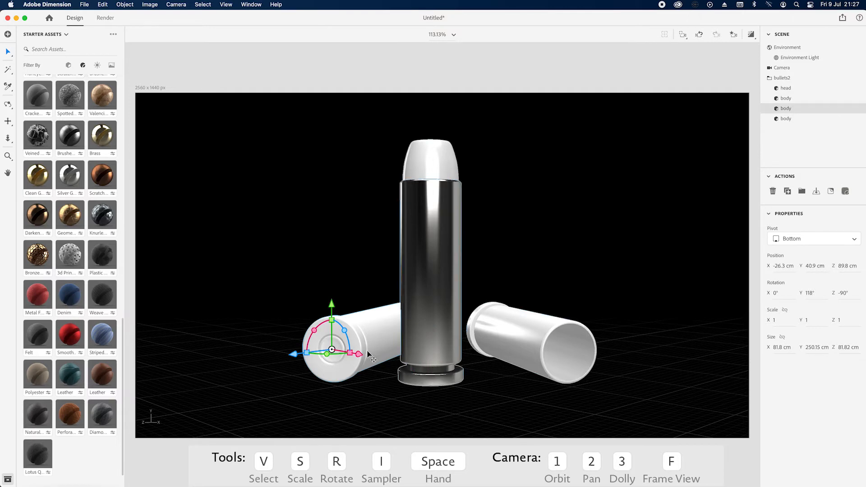
key("i")
left_click(442, 251)
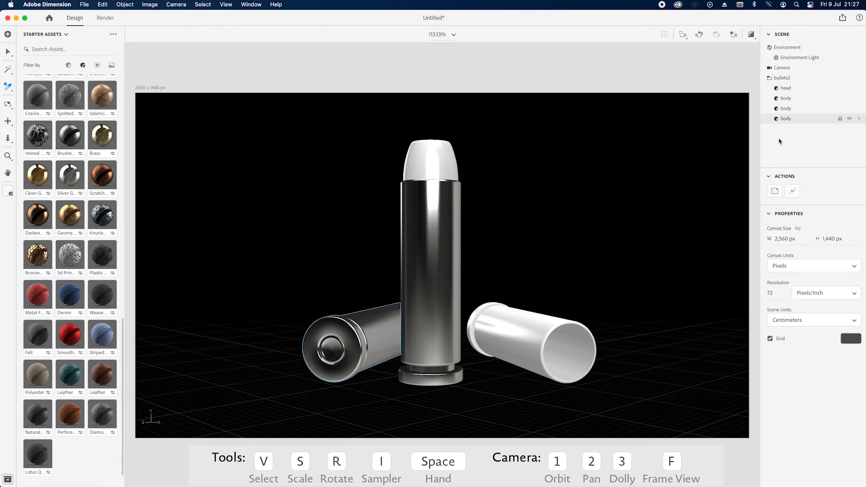
left_click(785, 120)
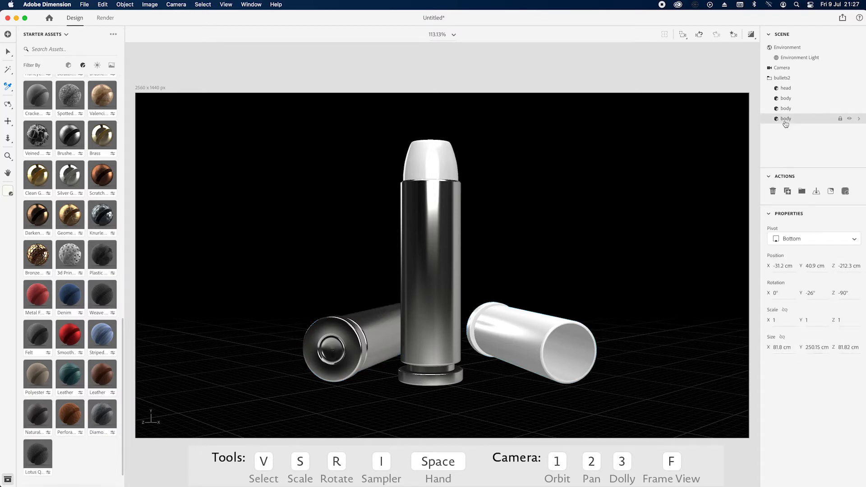
left_click(785, 110)
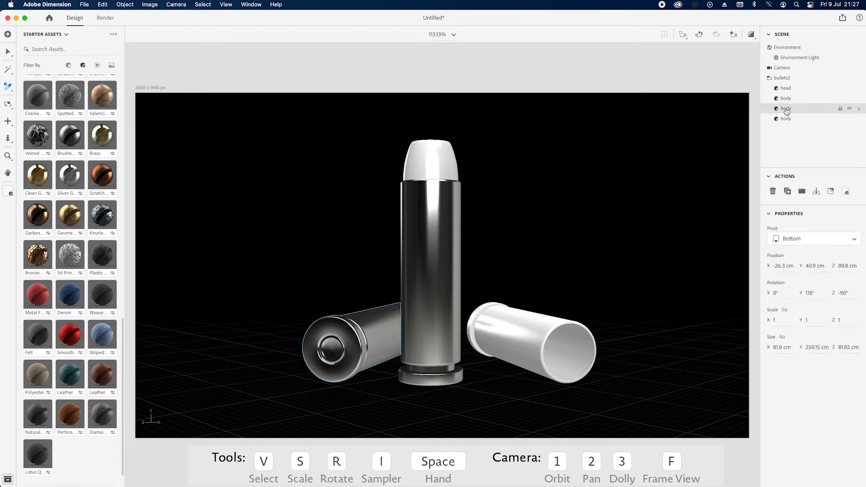
left_click(785, 99)
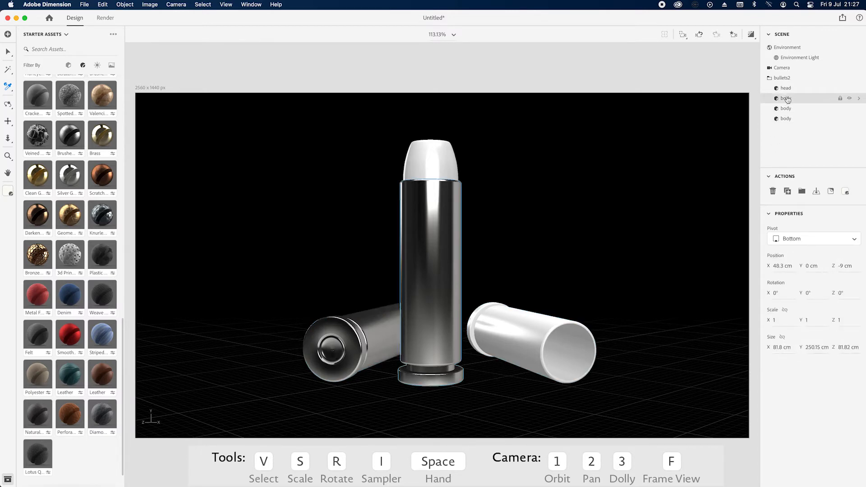
- Copy the silver material onto the lying casing with the open end facing forward, and apply Darkened Antique Bronze to the bullet's head
left_click(788, 119)
left_click(436, 290)
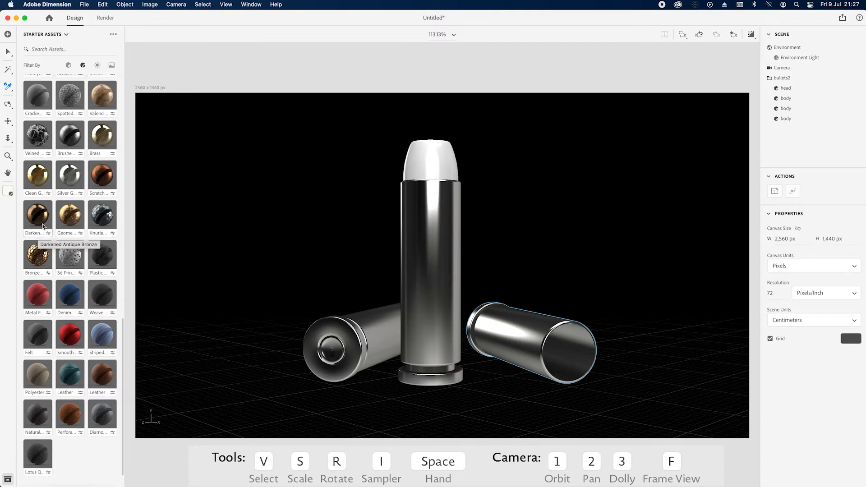
left_click_drag(38, 234, 778, 98)
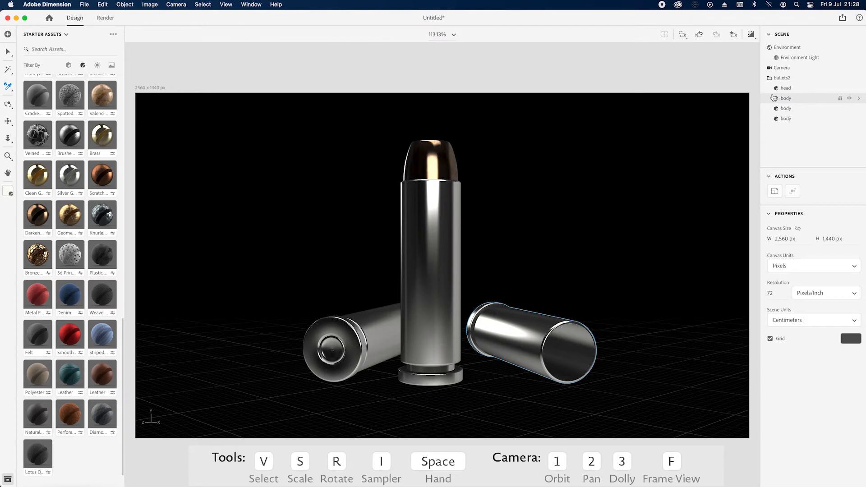
left_click(859, 89)
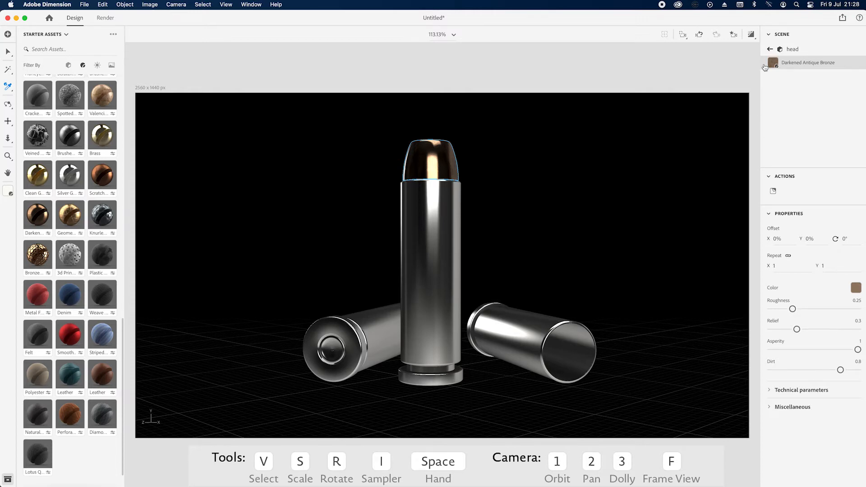
left_click(770, 48)
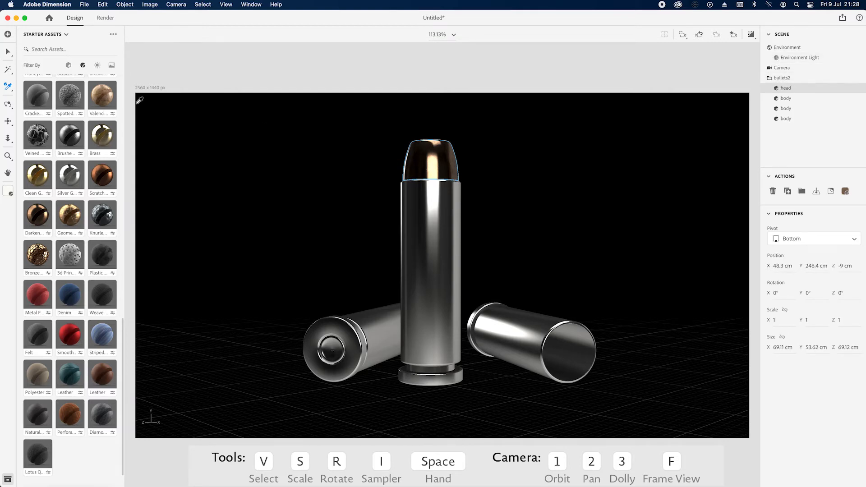
- Light the scene with the Studio Softbox 3 P... environment light at 40% intensity and 166° rotation
left_click(97, 65)
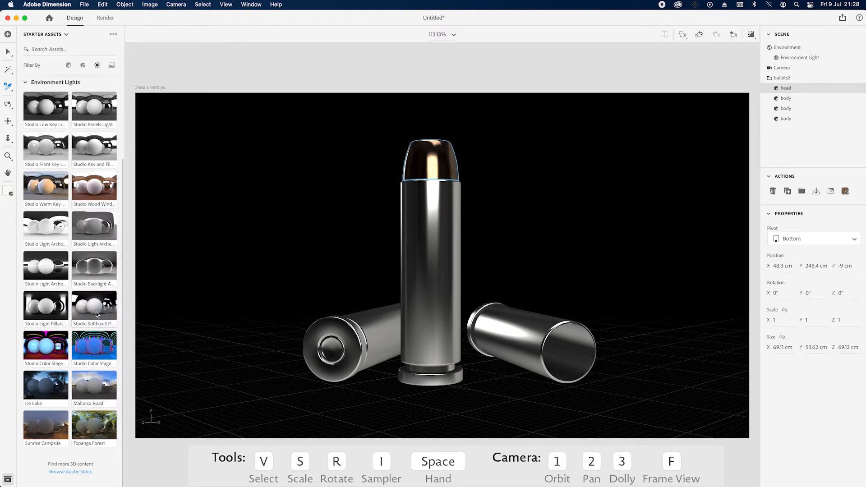
left_click(91, 311)
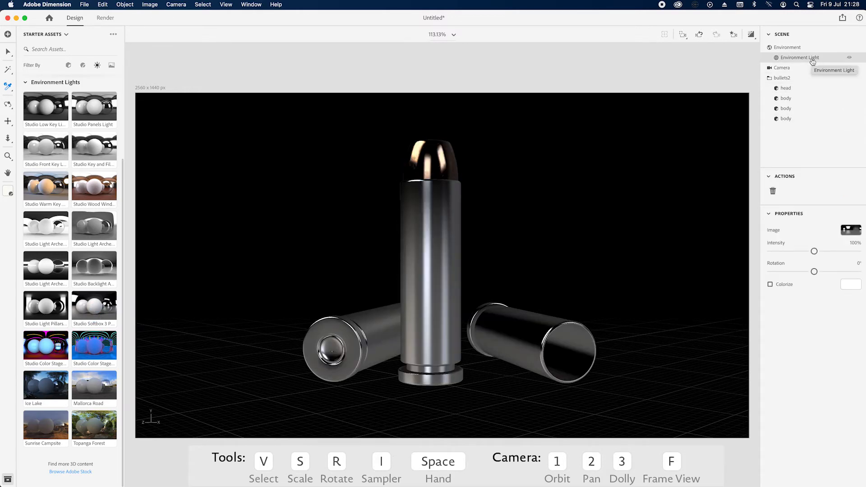
left_click_drag(814, 251, 787, 253)
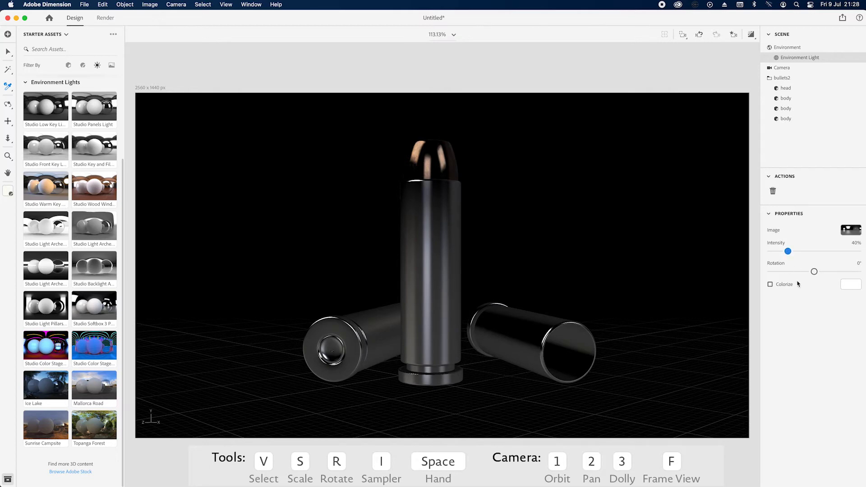
left_click_drag(814, 273, 790, 274)
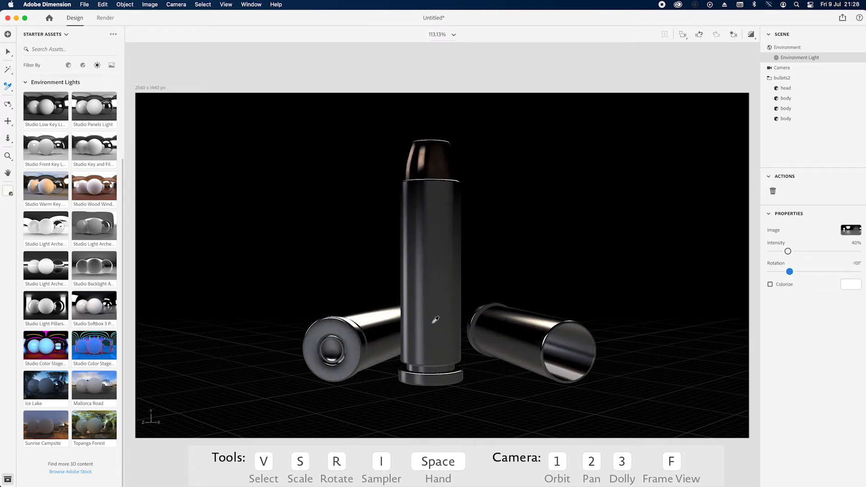
mouse_move(790, 272)
left_mouse_down()
mouse_move(776, 271)
mouse_move(803, 270)
left_mouse_up()
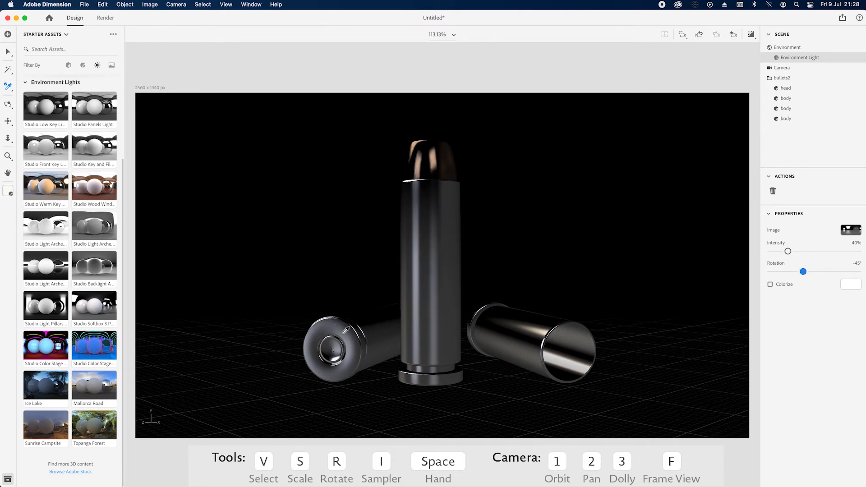
left_click_drag(803, 272, 853, 266)
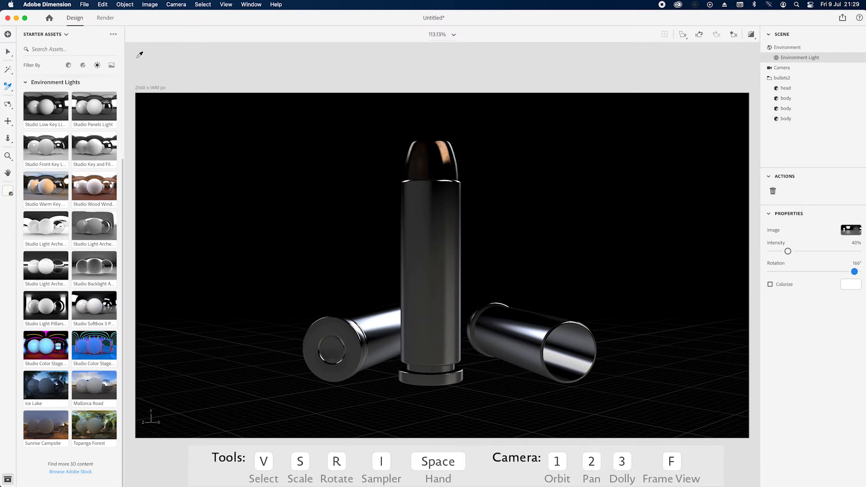
- Add a 3-Point Light to the scene, set the Key Light's intensity to 40% and adjust its rotation
left_click(97, 66)
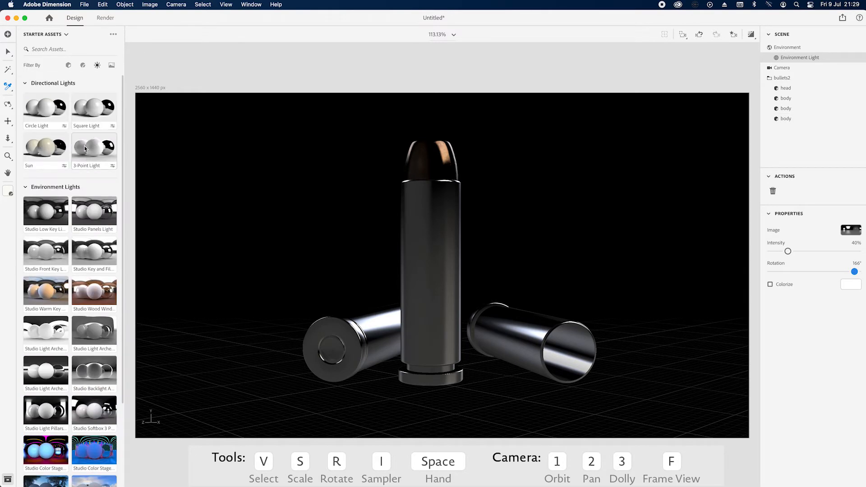
left_click(94, 149)
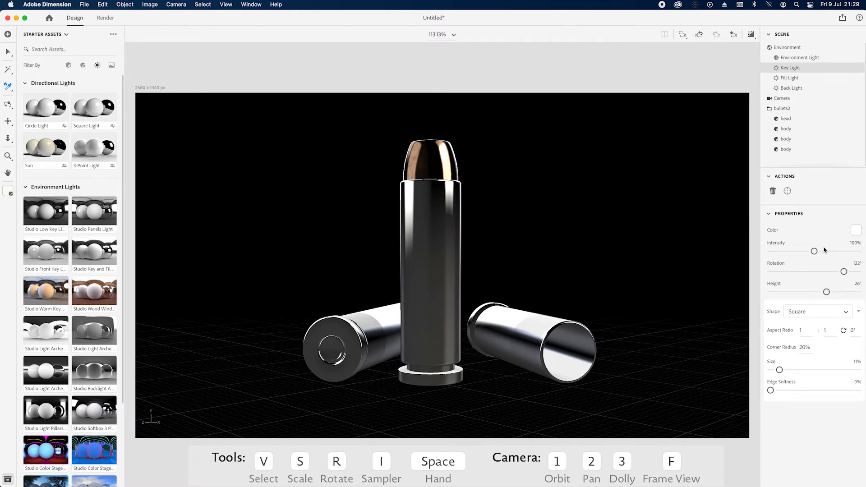
left_click_drag(814, 251, 788, 255)
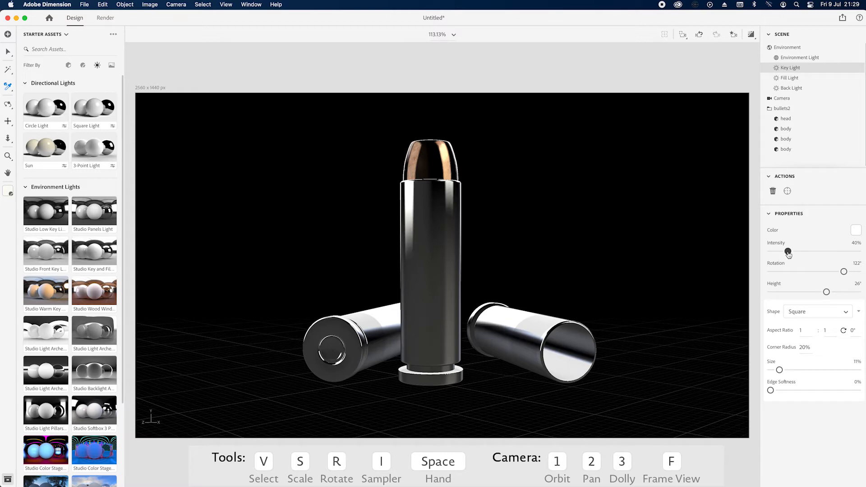
mouse_move(844, 273)
left_mouse_down()
mouse_move(776, 277)
mouse_move(841, 261)
left_mouse_up()
- Set the Fill Light's intensity to 14% and its rotation to -14°
left_click(796, 79)
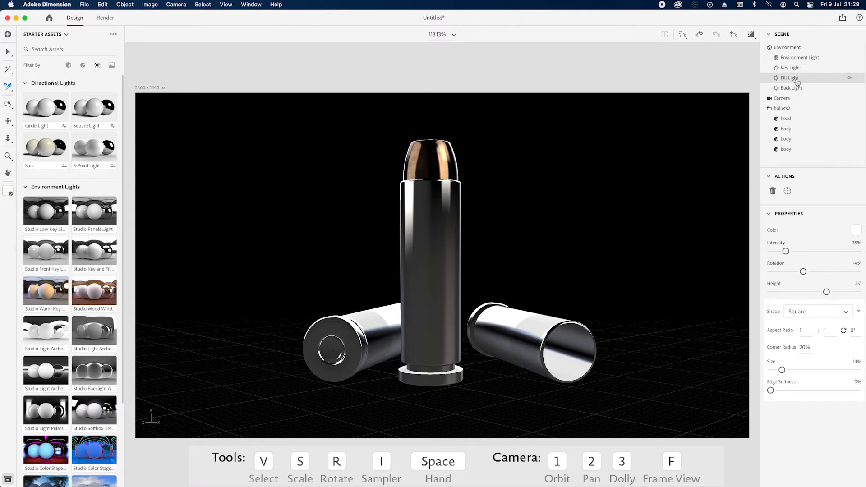
left_click_drag(786, 251, 777, 252)
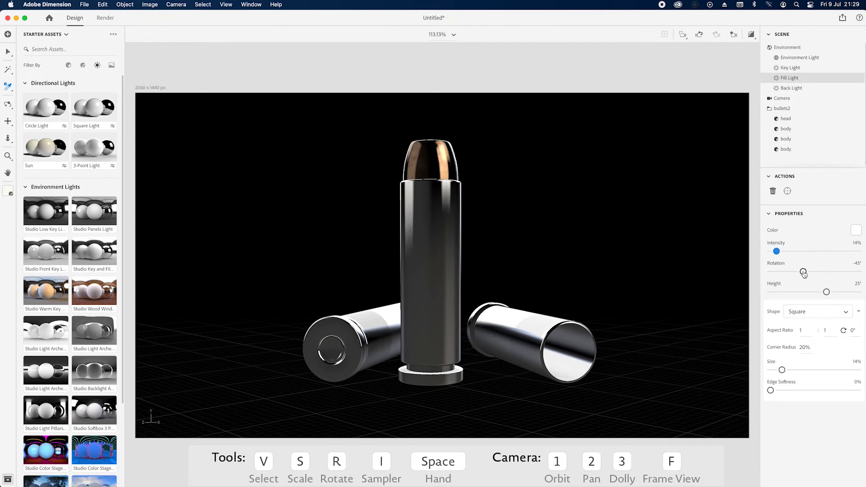
mouse_move(803, 272)
left_mouse_down()
mouse_move(848, 270)
mouse_move(810, 271)
left_mouse_up()
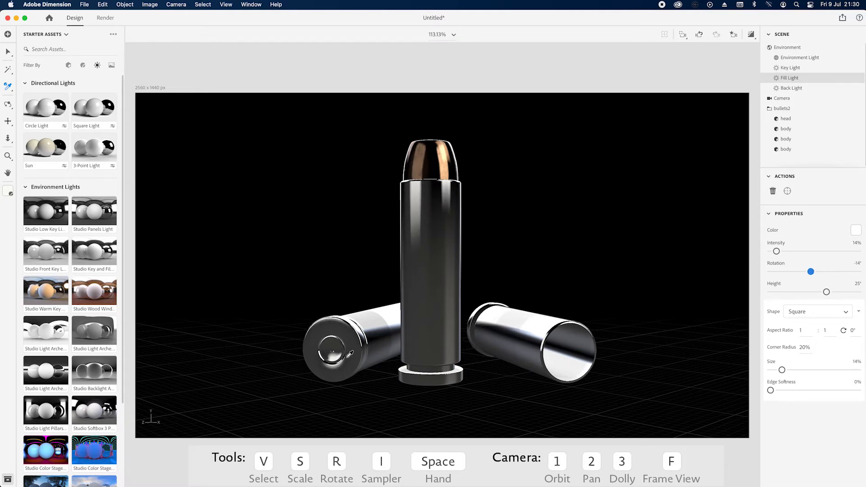
- Set the Back Light's intensity to 24% and its rotation to -112°
left_click(791, 88)
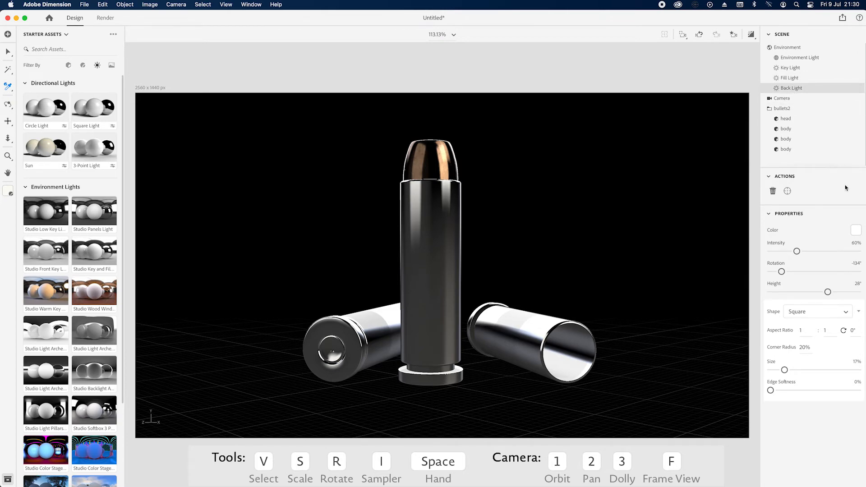
left_click_drag(797, 252, 781, 251)
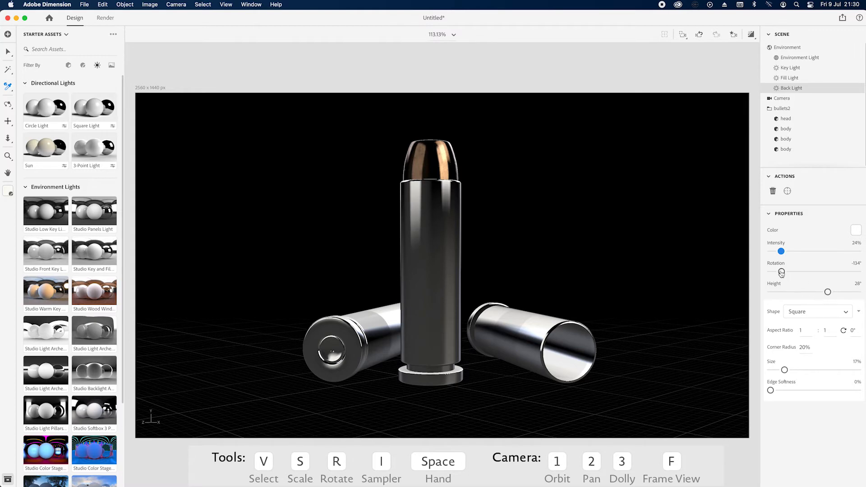
left_click_drag(782, 273, 788, 252)
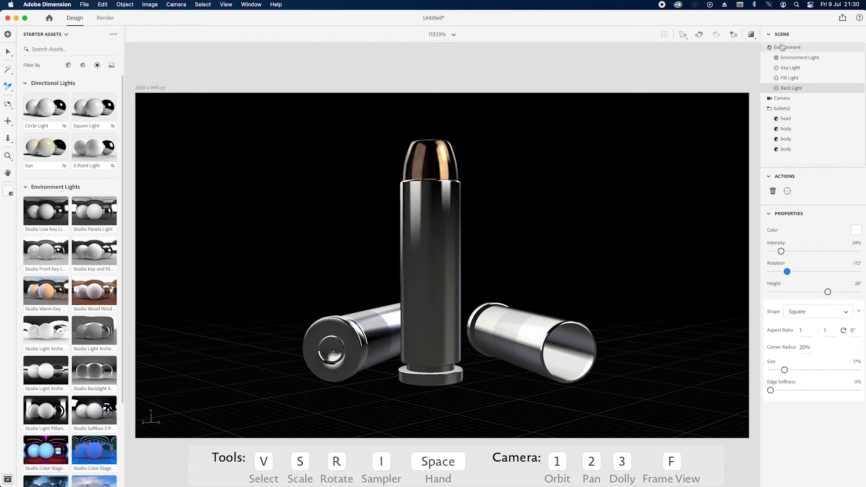
- Set the ground plane's reflection opacity to 20% and reflection roughness to 16%, and check the reflections in the render preview
left_click(789, 49)
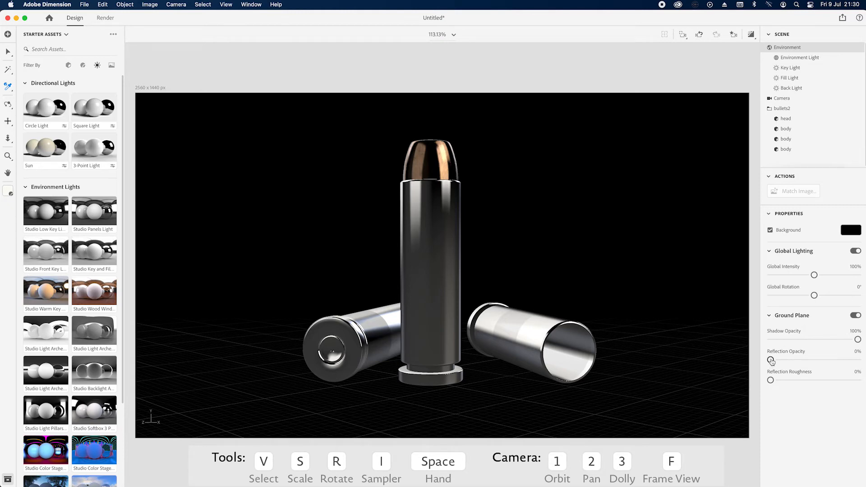
left_click_drag(771, 360, 789, 360)
left_click_drag(770, 380, 785, 381)
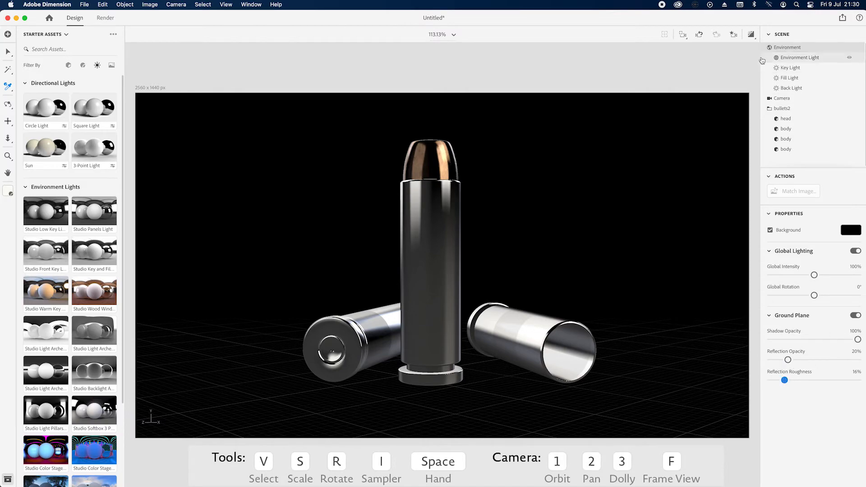
left_click(751, 34)
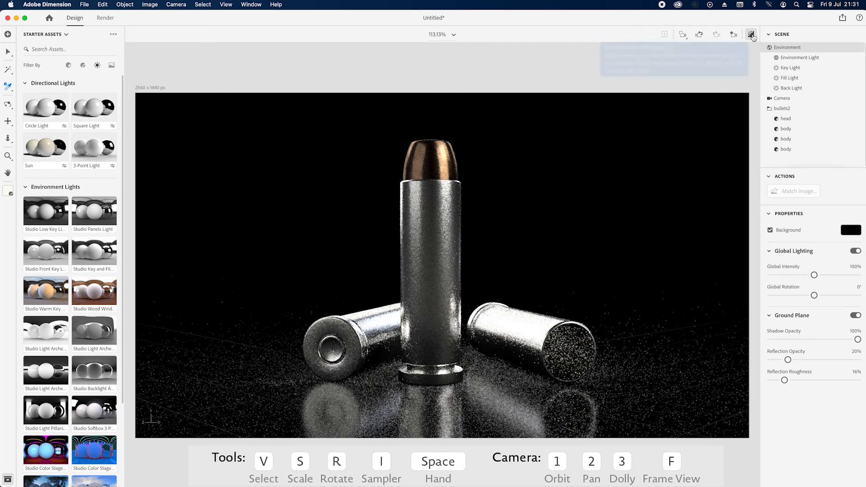
left_click(751, 34)
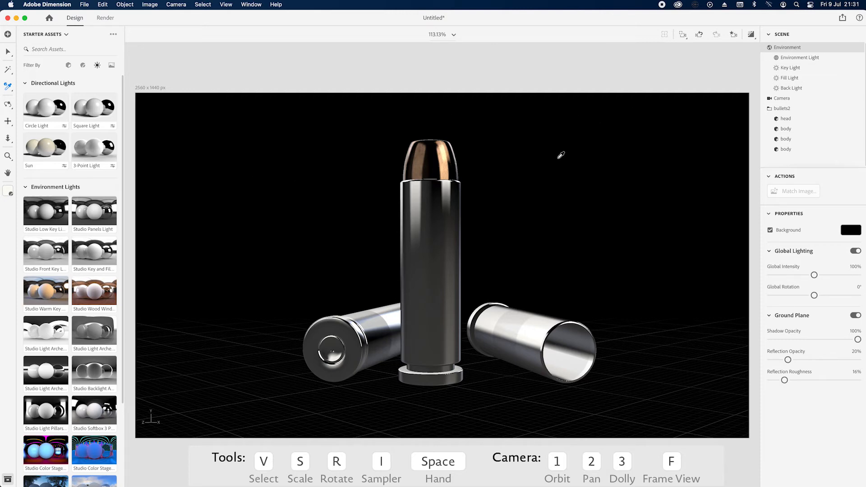
- Save the current framing of the bullets as a camera bookmark
left_click(734, 35)
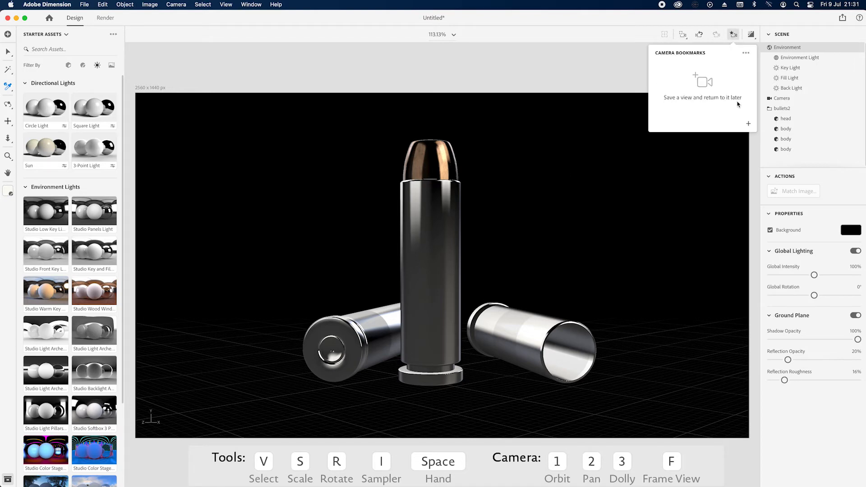
left_click(748, 124)
left_click(599, 58)
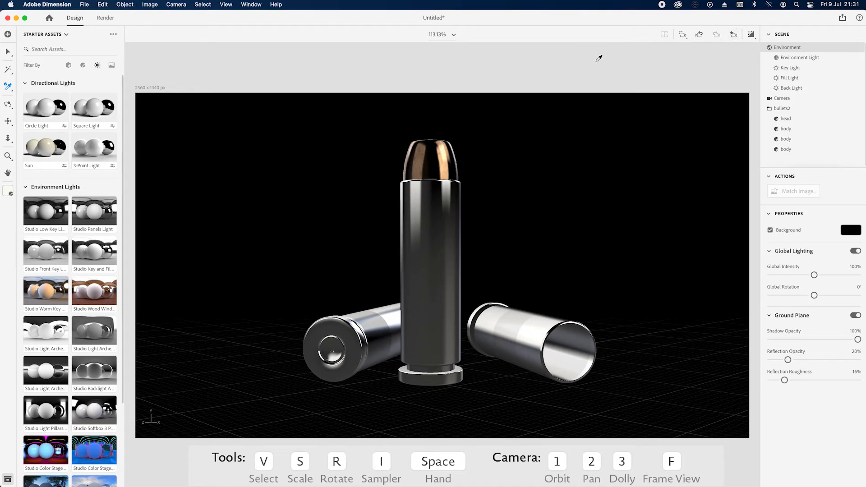
- Add a Disc model to the scene and raise it above the bullets to Y 449.4 cm
left_click(7, 54)
scroll(498, 228, "down", 10)
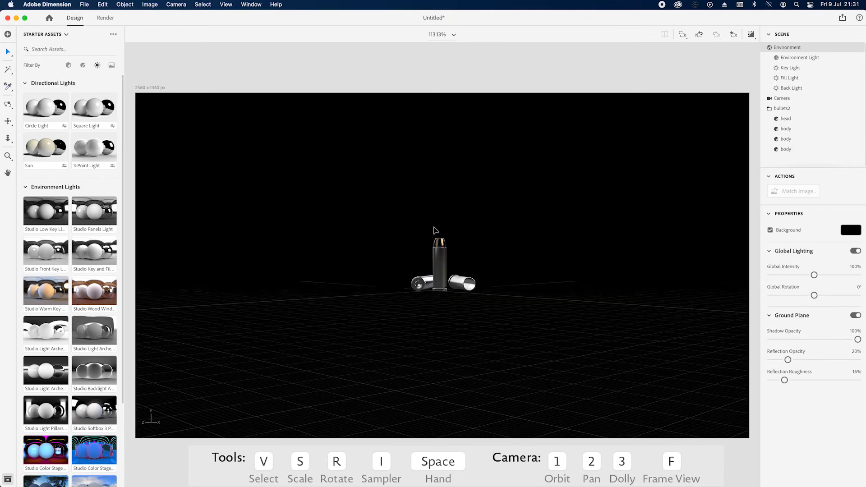
left_click_drag(497, 228, 496, 290)
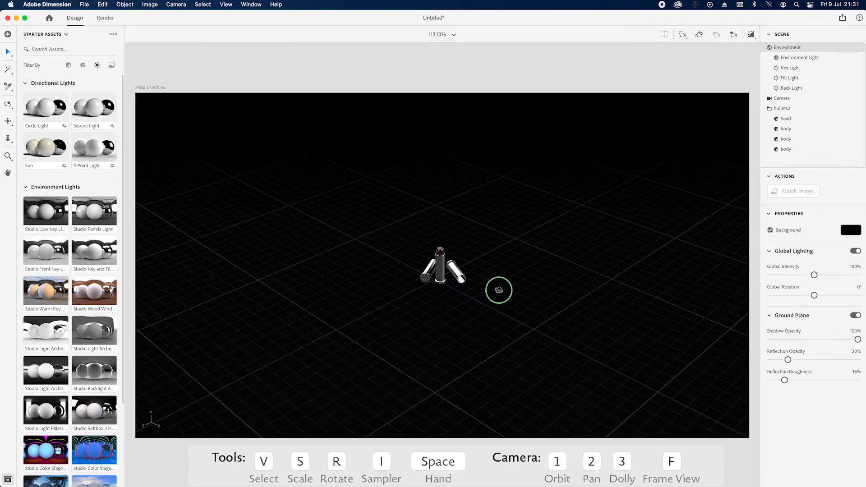
left_click(69, 66)
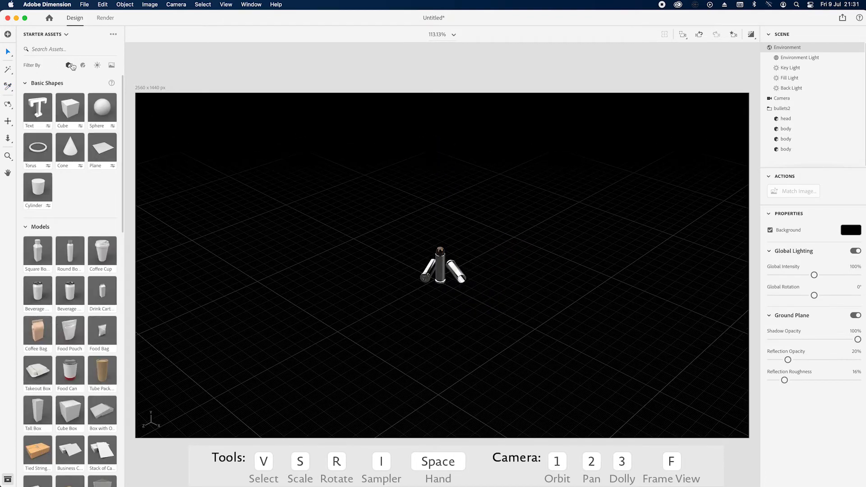
scroll(95, 251, "down", 10)
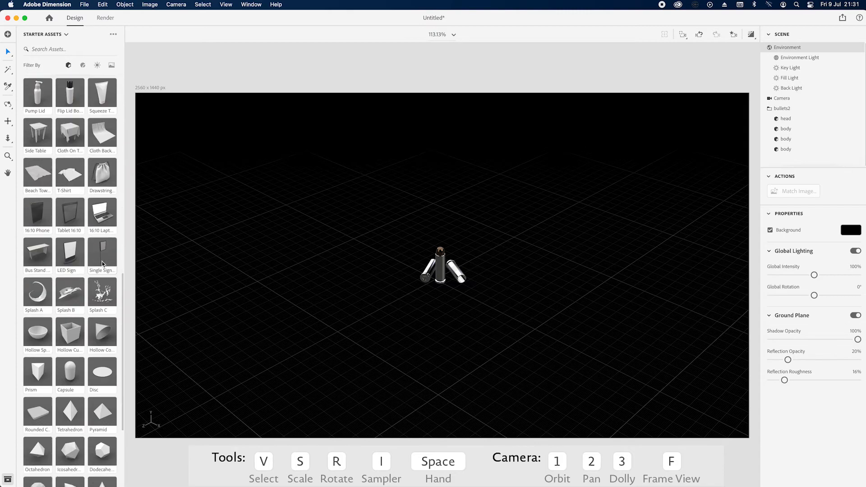
left_click(106, 377)
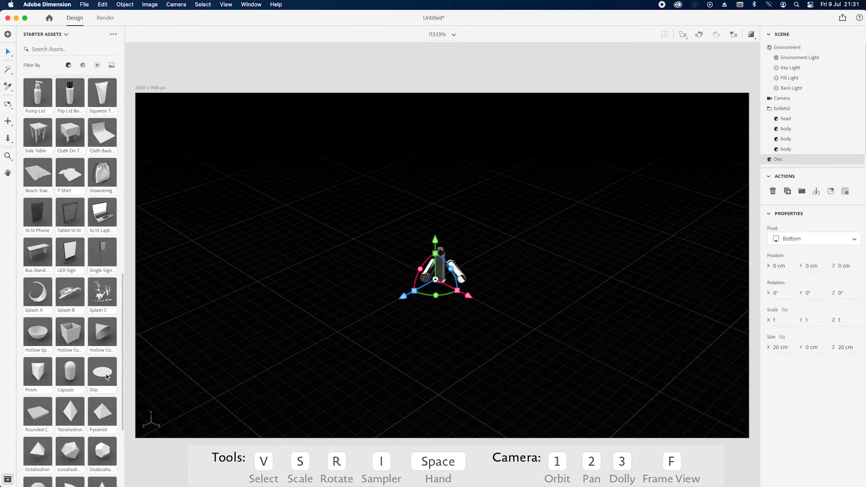
left_click_drag(435, 239, 435, 185)
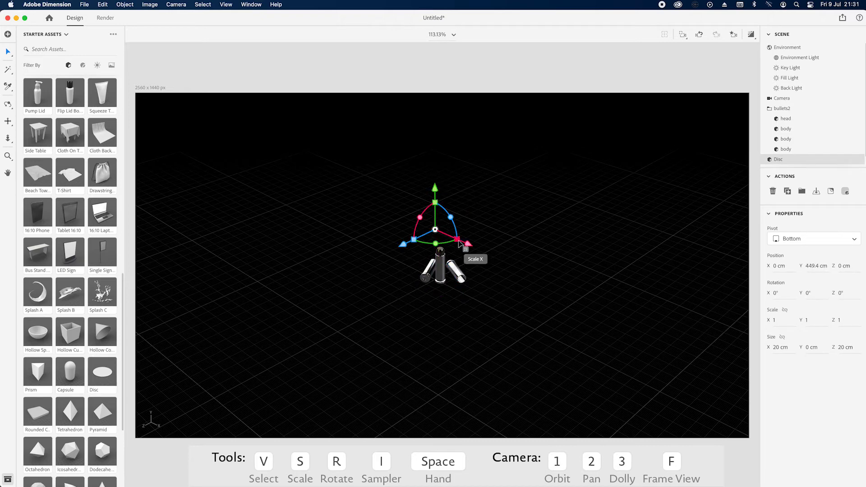
- Enlarge the disc uniformly to a scale of about 19.2 and move it to X 54.3 cm, Y 582.9 cm
left_click_drag(457, 242, 740, 232)
left_click_drag(723, 239, 723, 239)
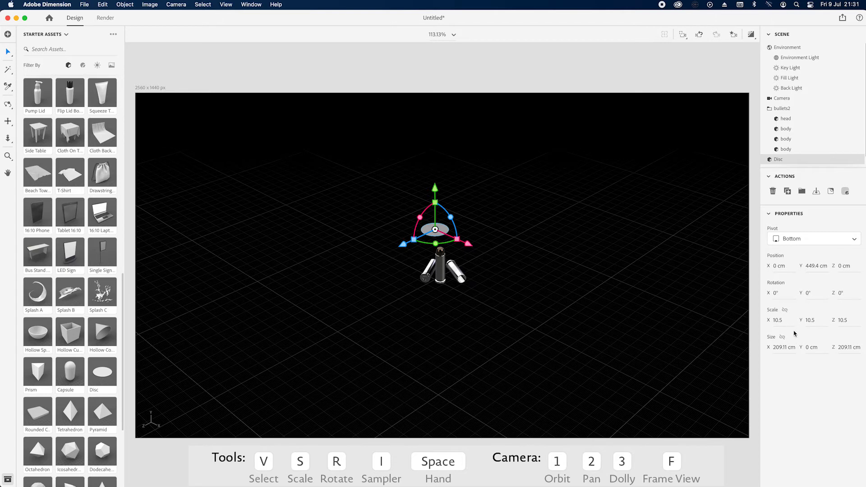
left_click_drag(457, 239, 475, 246)
key("1")
left_click_drag(429, 329, 434, 248)
left_click_drag(439, 189, 440, 119)
- Apply the Glowing material to the disc above the bullets
left_click(82, 65)
scroll(77, 107, "up", 10)
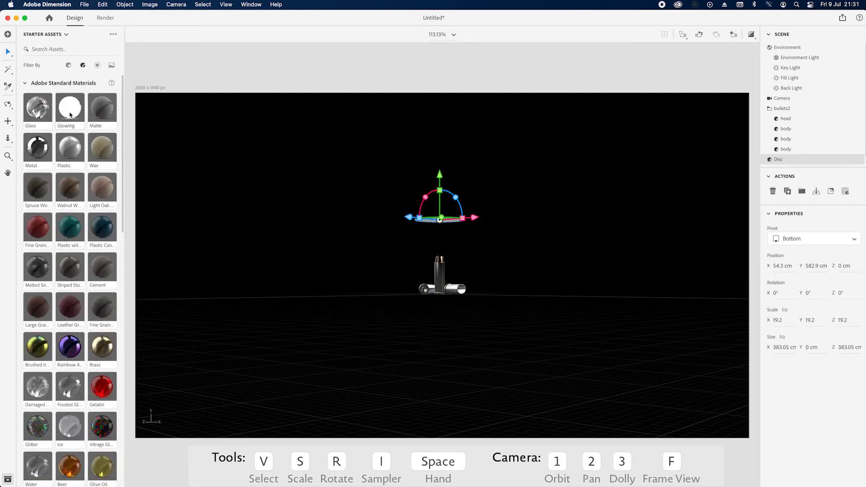
left_click(70, 113)
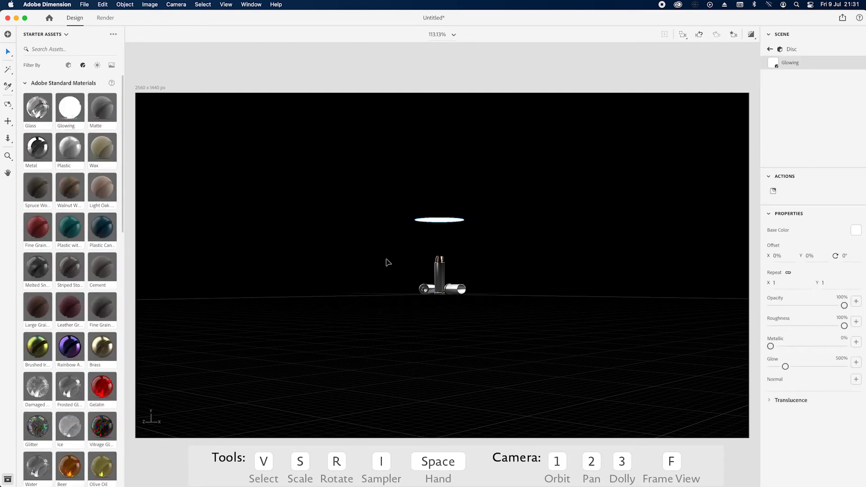
key("1")
left_click_drag(464, 350, 463, 381)
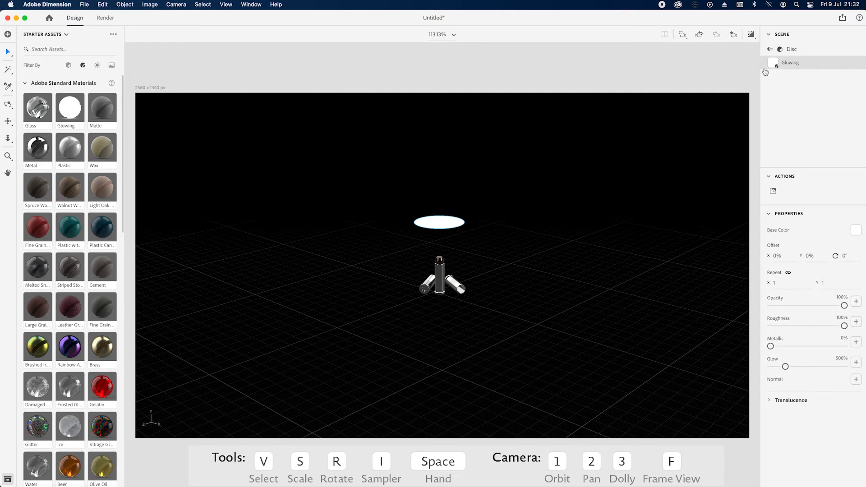
- Preview the glowing disc's lighting and ground reflection with the render preview, from the current view and from the View 1 bookmark
left_click(751, 36)
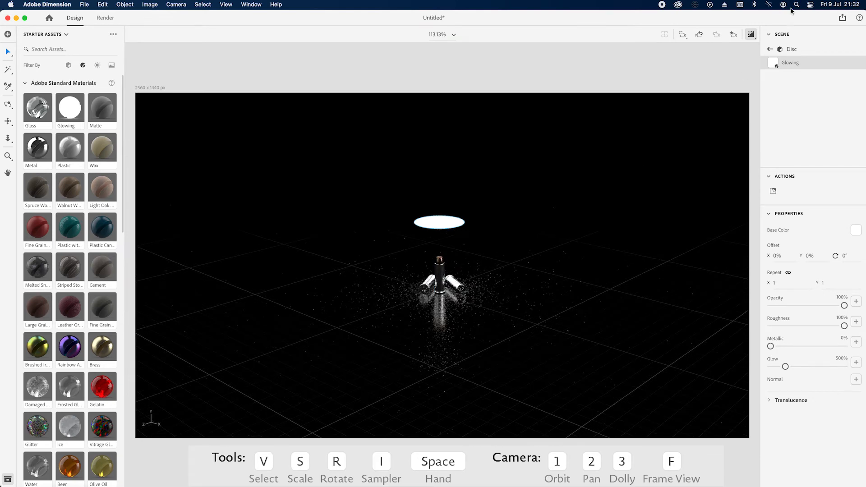
left_click(751, 34)
left_click(448, 224)
left_click_drag(456, 206, 428, 238)
left_click(751, 36)
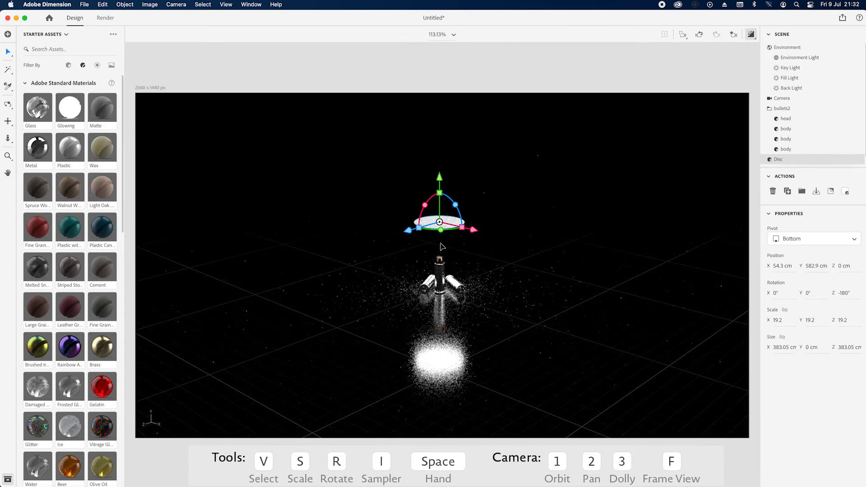
left_click(732, 35)
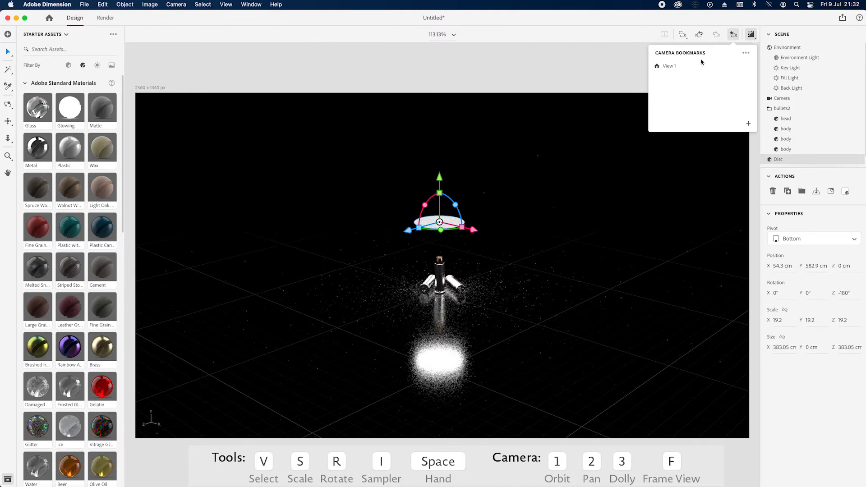
left_click(687, 68)
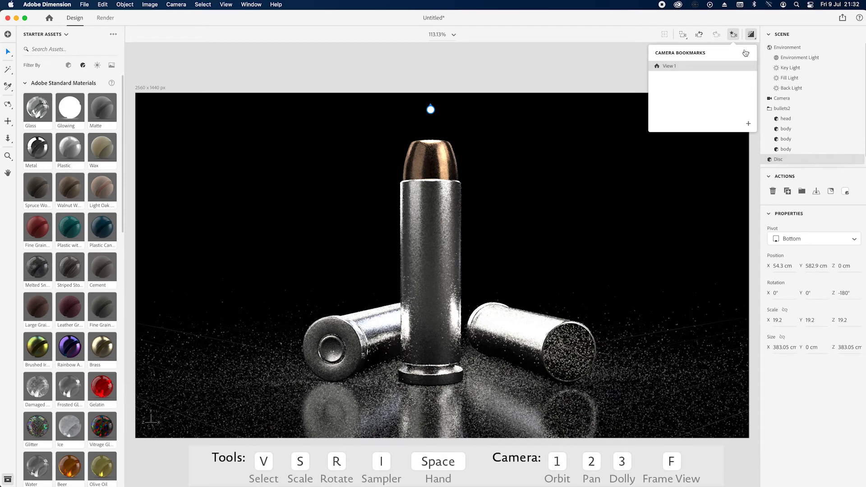
left_click(748, 36)
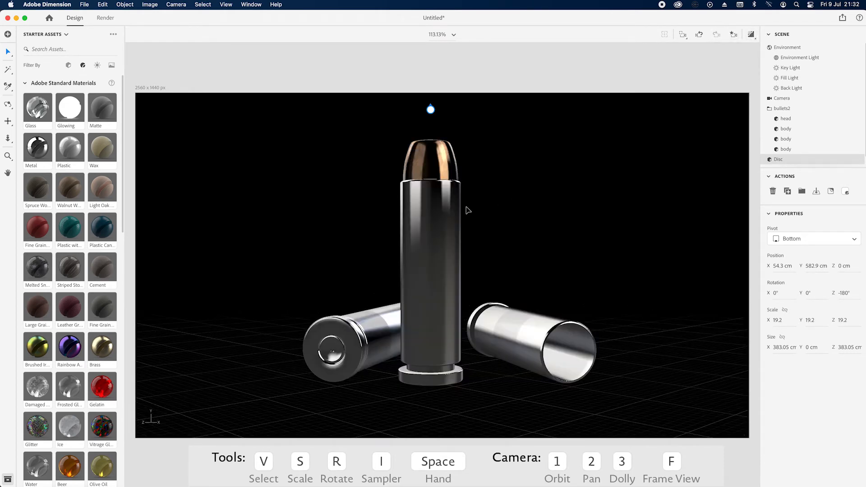
- Lower the disc to Y 451.9 cm and set its Glowing material's glow to 100%
scroll(467, 210, "down", 5)
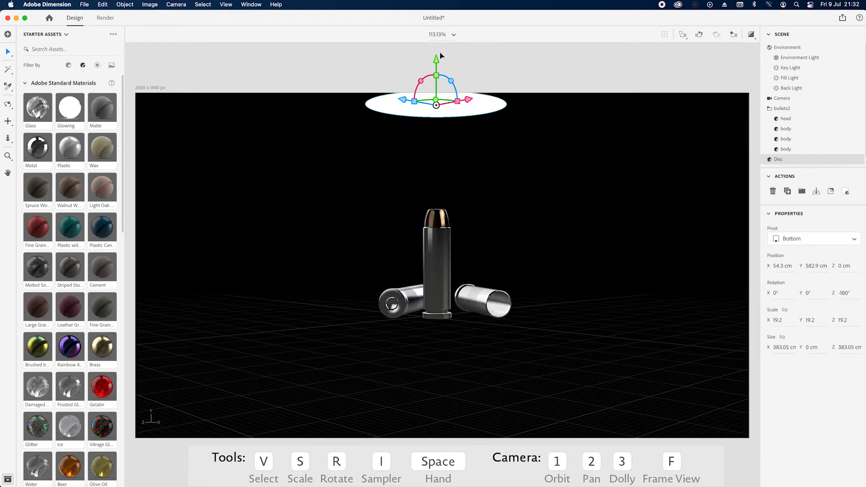
left_click_drag(441, 53, 451, 110)
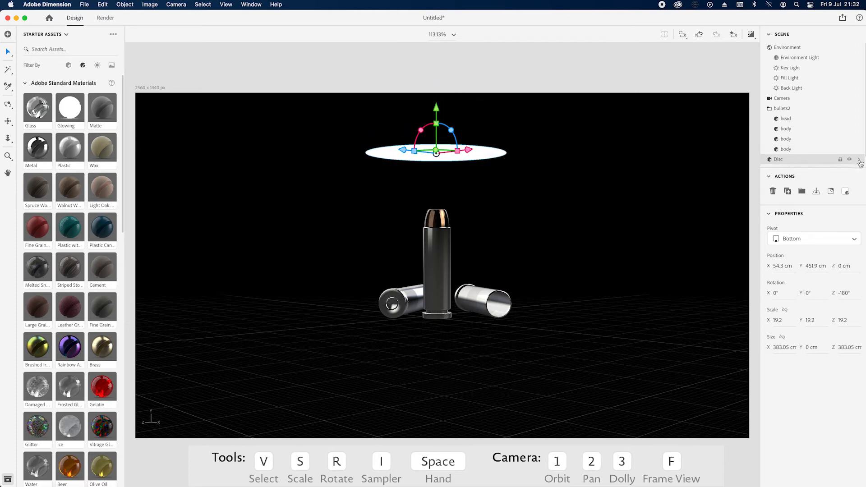
left_click(860, 160)
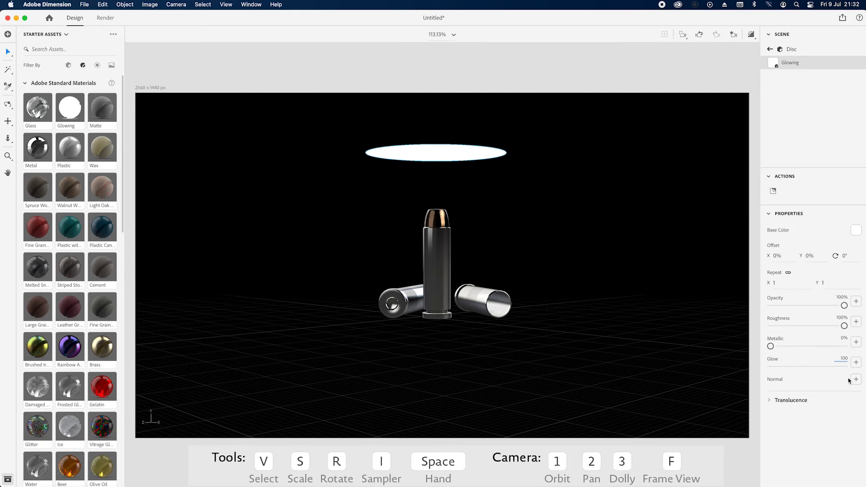
- Compare the render preview from the View 1 bookmark with the disc shown and hidden
left_click(734, 34)
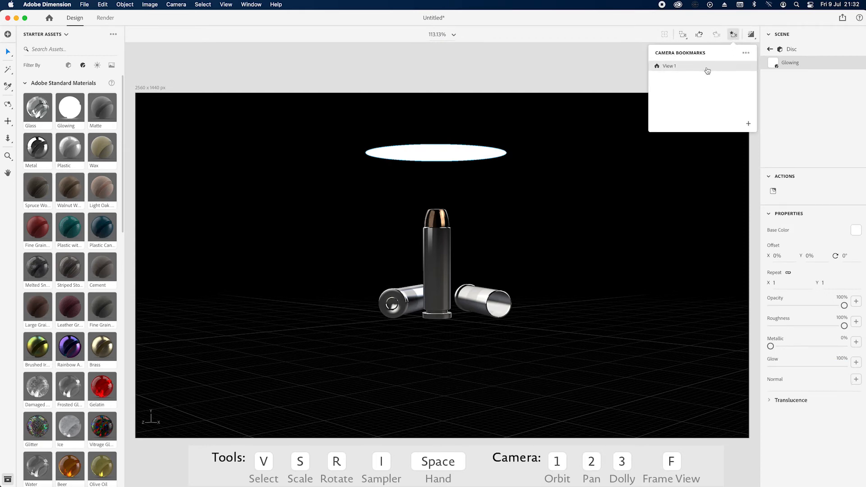
left_click(706, 67)
left_click(751, 35)
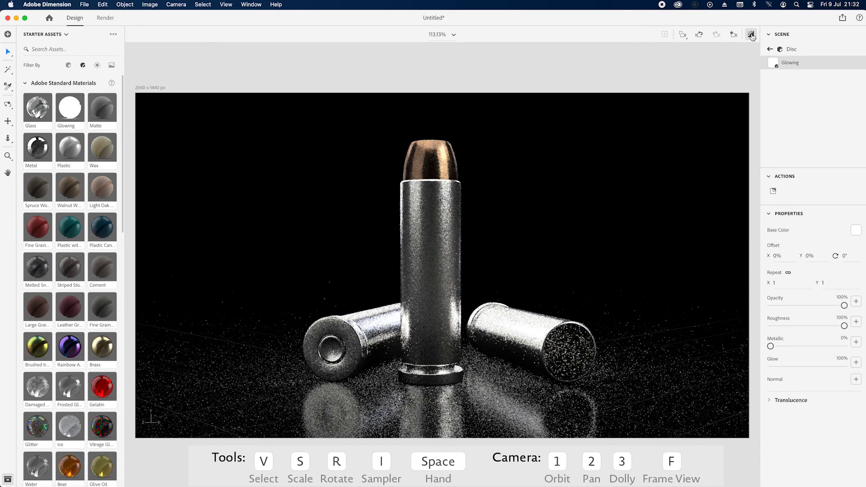
left_click(771, 51)
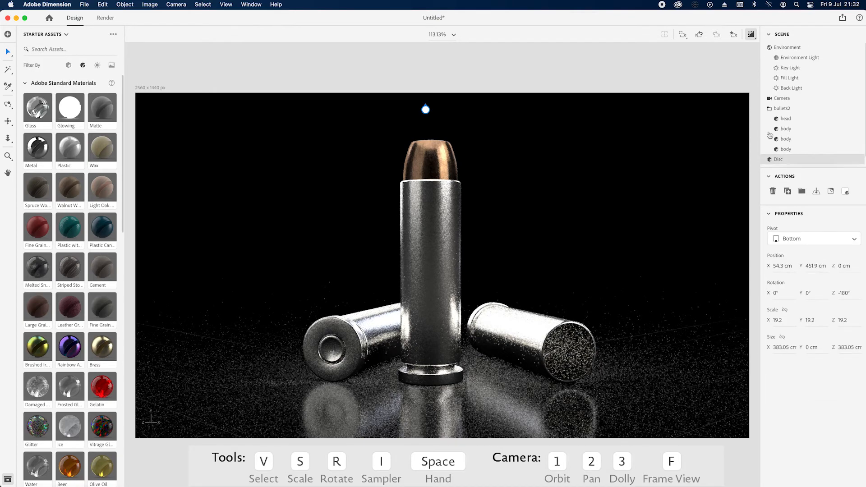
left_click(851, 159)
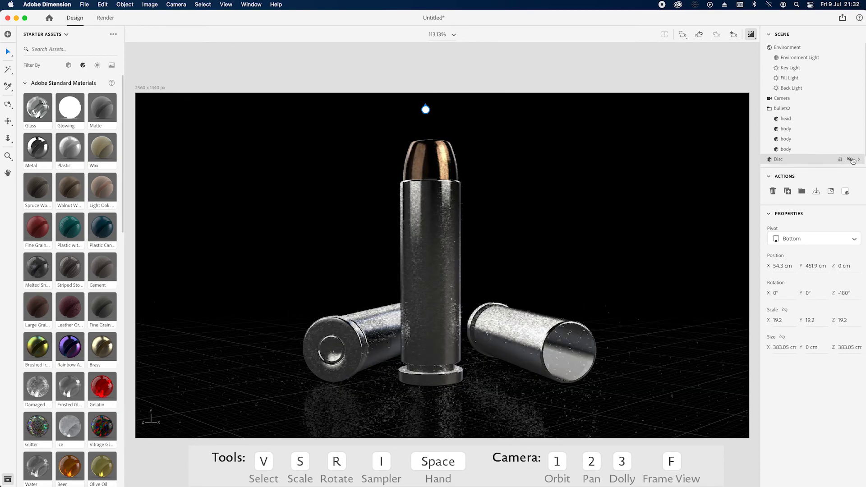
left_click(850, 160)
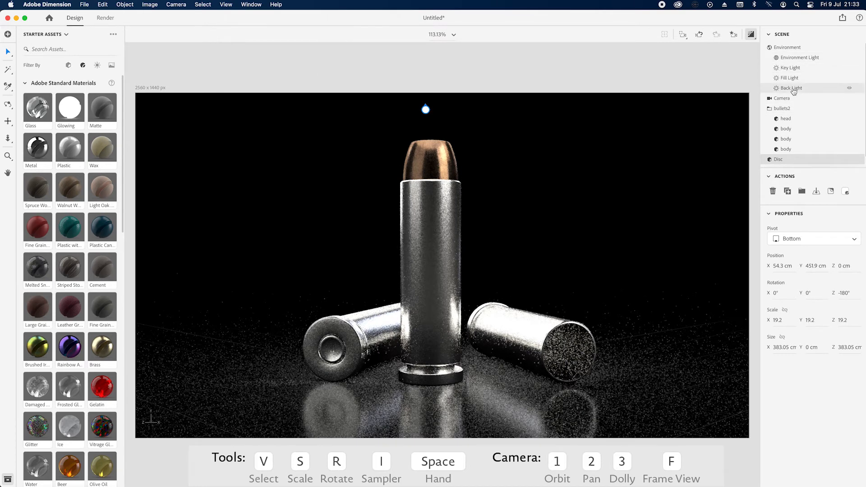
- Collapse the bullets2 group, add a Text object to the scene and scale it uniformly to about 7.3
left_click(769, 108)
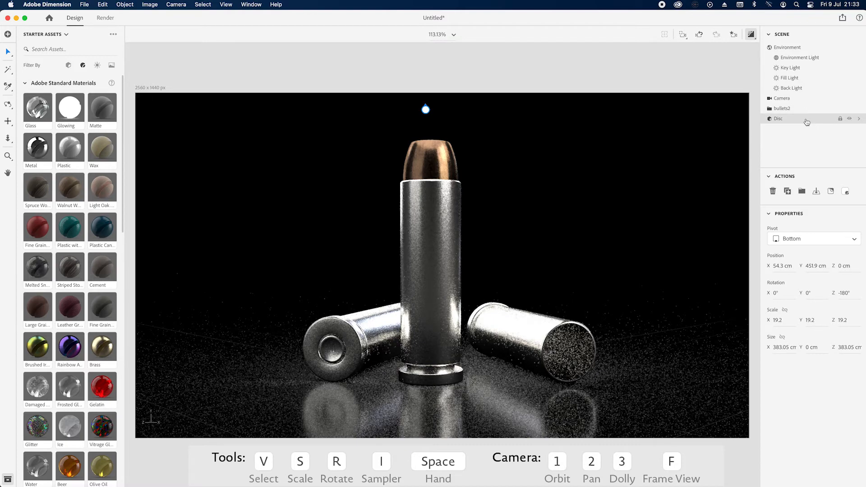
scroll(588, 201, "down", 8)
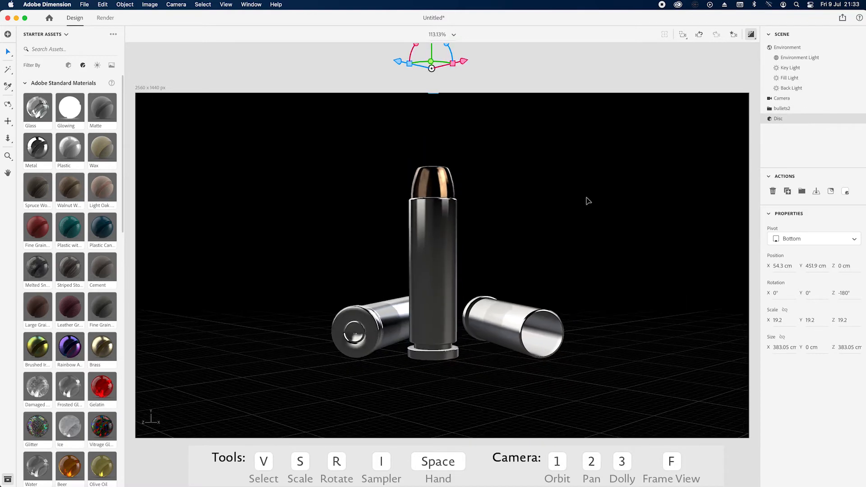
left_click(497, 304)
right_click_drag(497, 304, 500, 338)
left_click(68, 64)
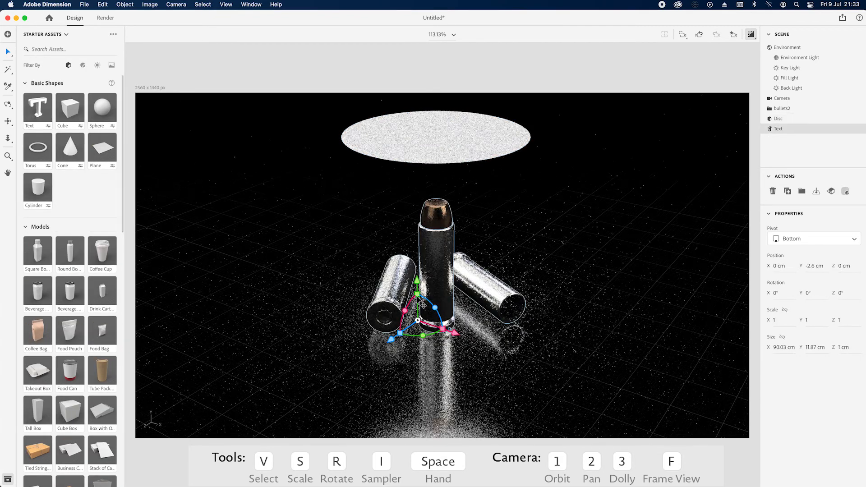
left_click_drag(417, 294, 566, 194)
- Change the text object's wording to BULLET and its font to Impact
double_click(676, 388)
type("BULLET")
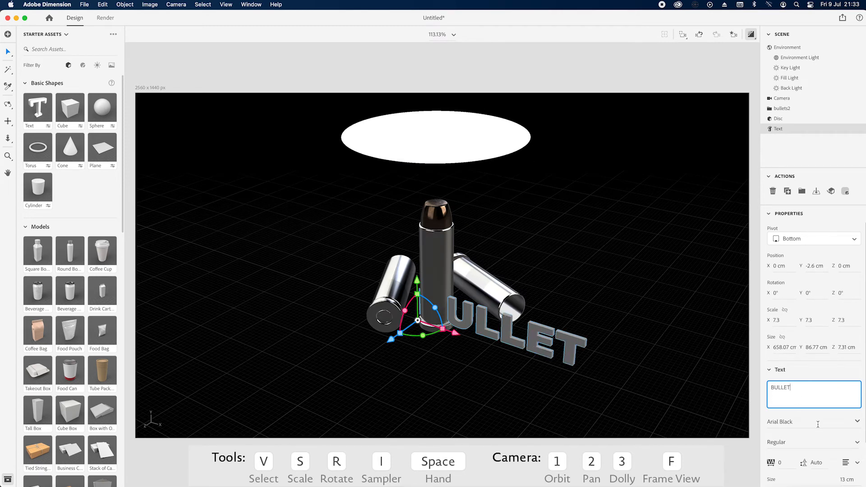
left_click(782, 423)
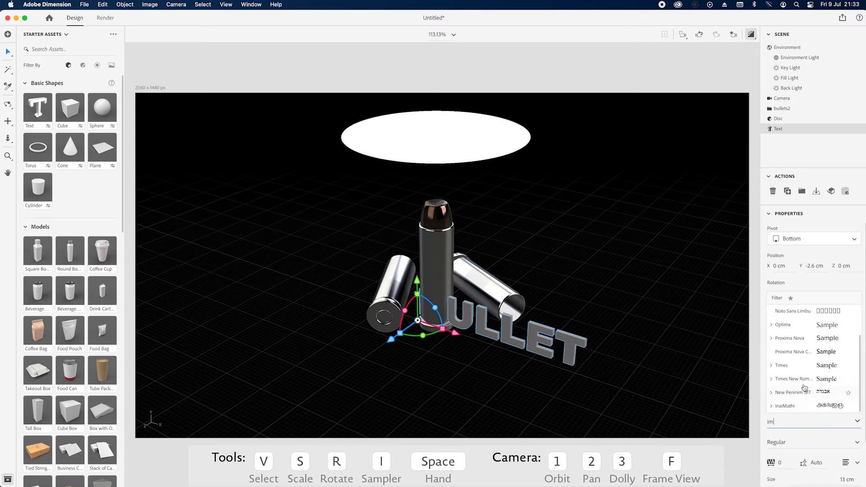
scroll(806, 381, "up", 1)
scroll(800, 357, "up", 3)
left_click(785, 325)
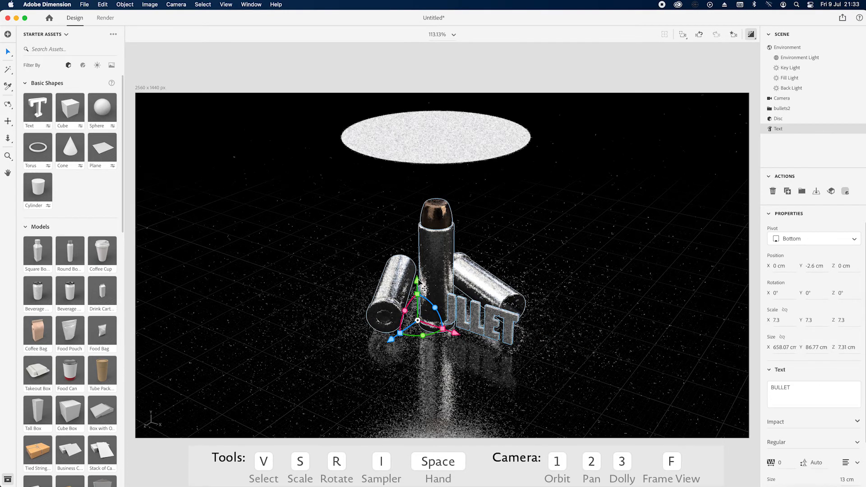
- From the View 1 bookmark, raise the BULLET text to Y 111.8 cm, rotate it 60° about Y and move it to Z 203.7 cm
left_click(732, 35)
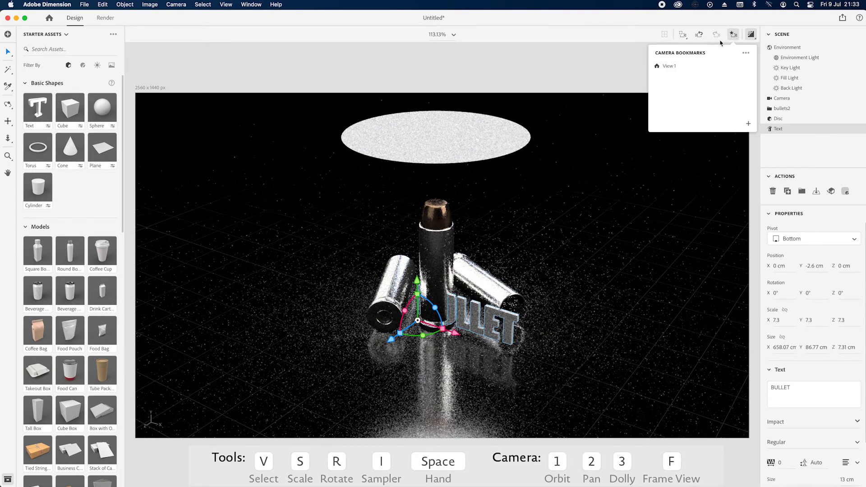
left_click(684, 68)
left_click_drag(400, 332, 401, 245)
left_click_drag(399, 292, 418, 292)
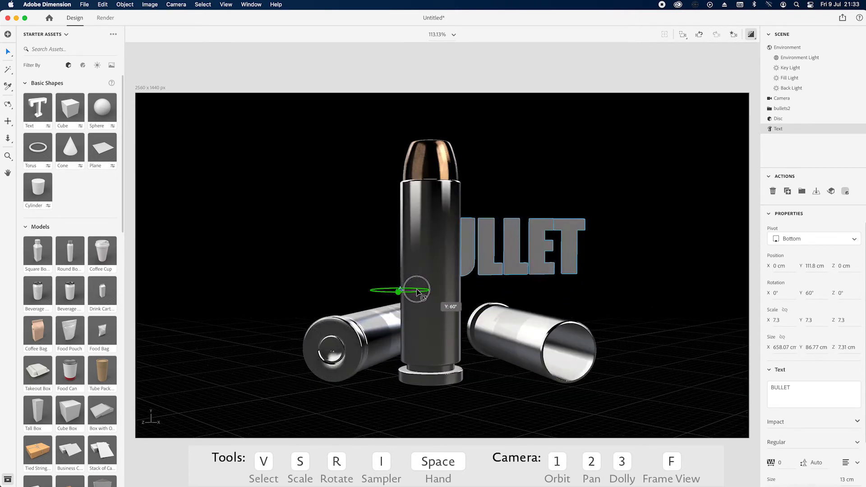
left_click_drag(365, 292, 212, 288)
- Set the BULLET text's Y rotation to 45° and enlarge it uniformly to a scale of about 19.4
right_click_drag(445, 305, 456, 399)
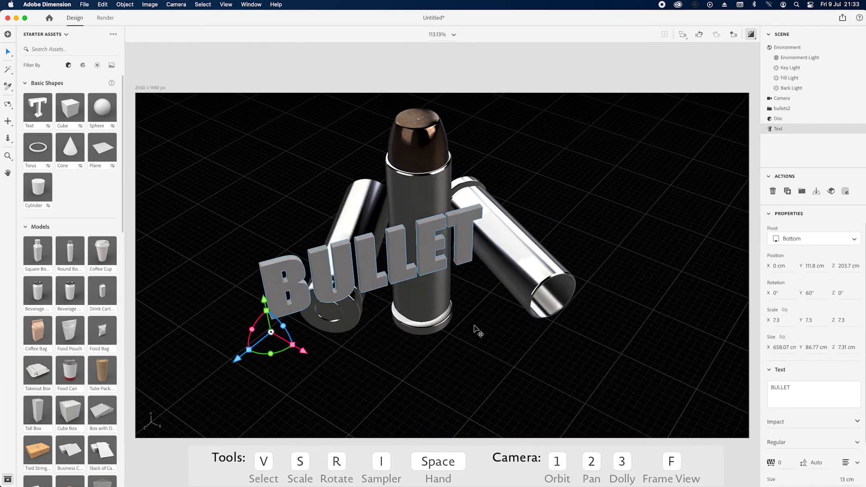
scroll(475, 327, "down", 10)
right_click_drag(494, 313, 459, 330)
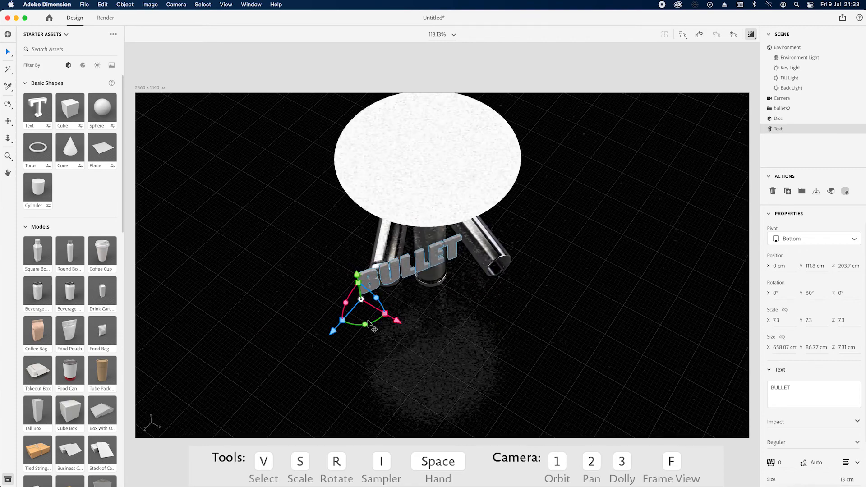
left_click_drag(364, 324, 363, 324)
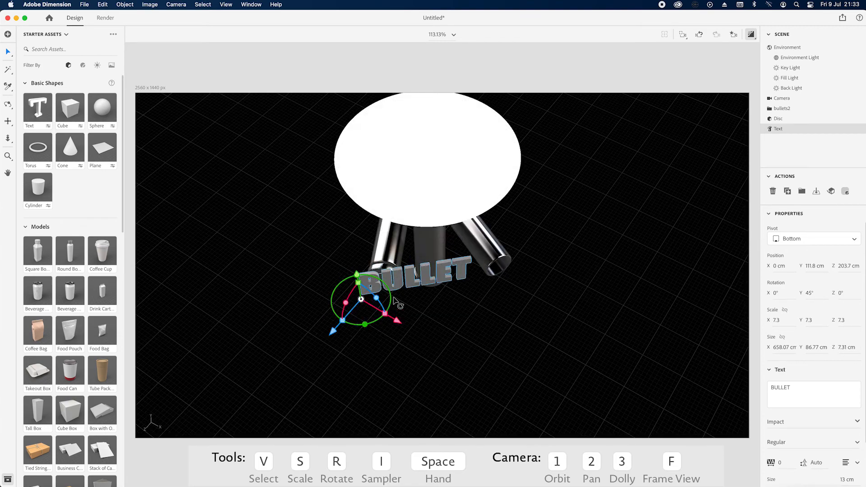
right_click_drag(451, 343, 436, 273)
left_click_drag(356, 269, 418, 243, "shift")
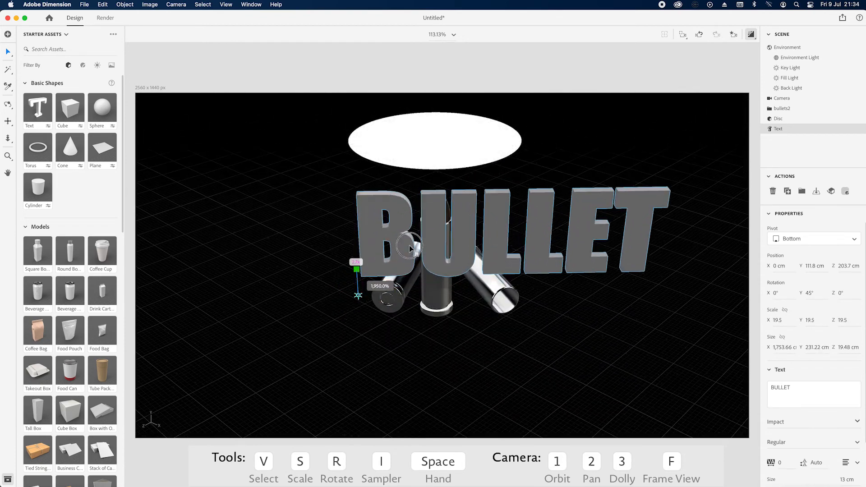
- Drop the BULLET text onto the ground and move it behind the bullets to X -584.1 cm, Z -178.2 cm
left_click(817, 190)
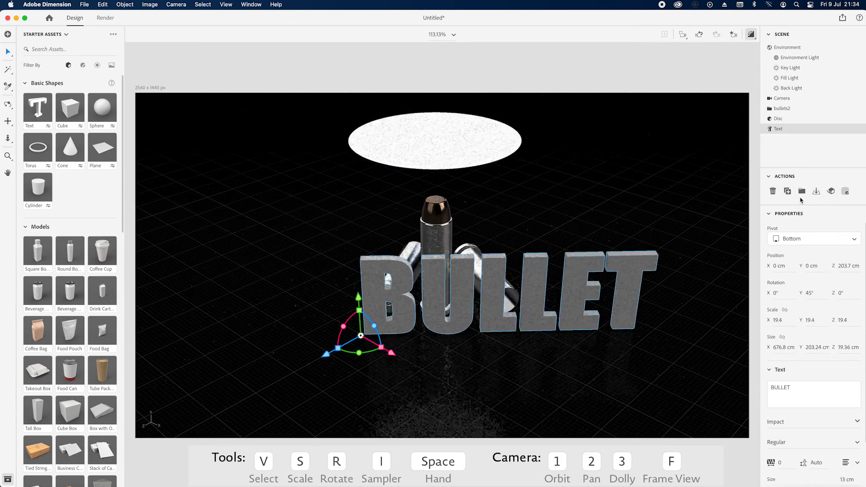
left_click_drag(333, 319, 270, 273)
left_click_drag(210, 286, 292, 250)
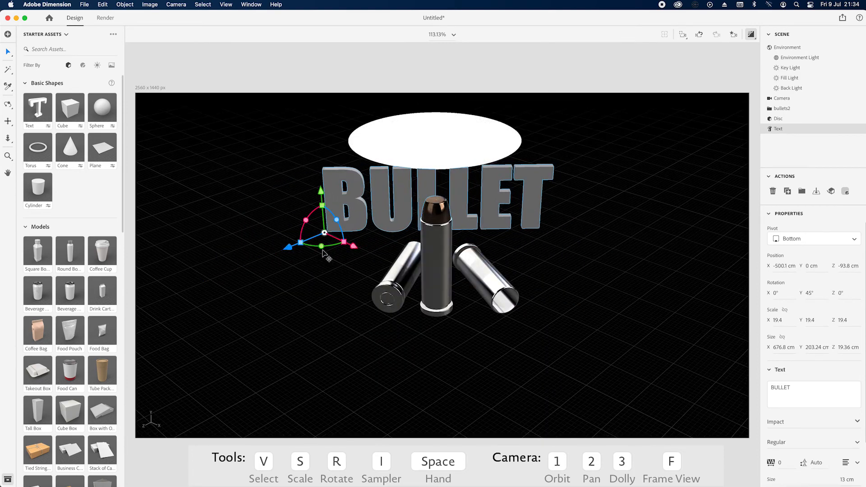
left_click_drag(356, 247, 340, 237)
left_click_drag(273, 238, 292, 234)
- Return to the View 1 bookmark, enlarge the BULLET text uniformly to about 25.9 and move it to X -819.9 cm, undoing the stray rotation
left_click(733, 34)
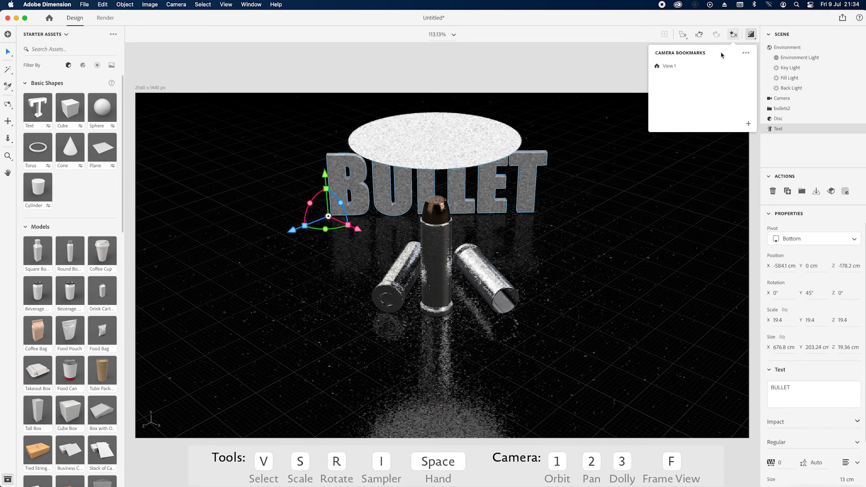
left_click(703, 66)
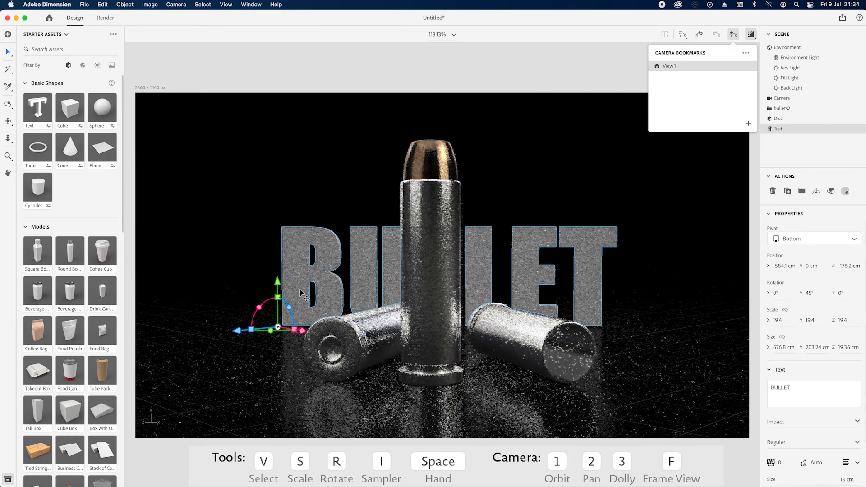
key("s")
left_click_drag(277, 297, 291, 297)
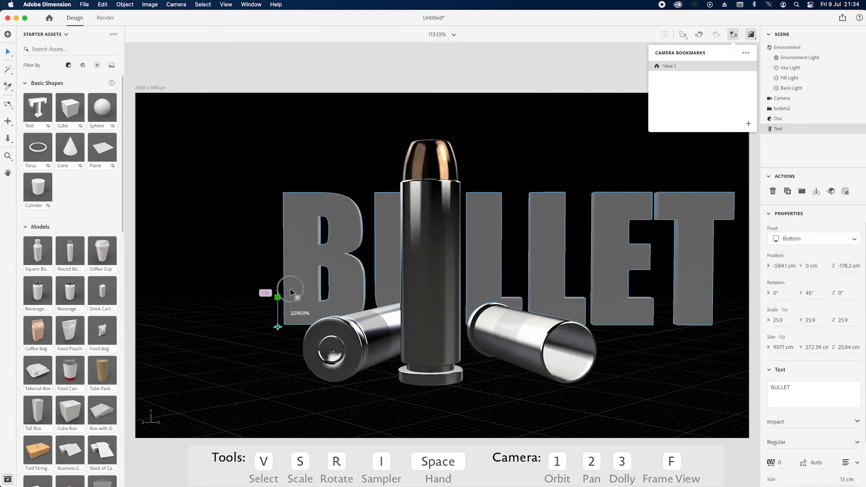
key("v")
left_click_drag(301, 332, 234, 284)
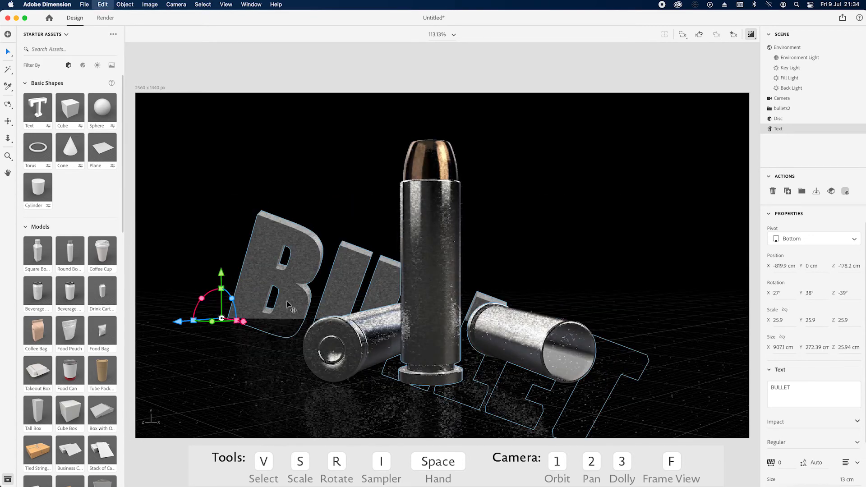
key("super+z")
- Enlarge the BULLET text uniformly to about 34.4 and centre it behind the bullets at X -955 cm, Z -120.4 cm
left_click_drag(238, 317, 242, 316, "shift")
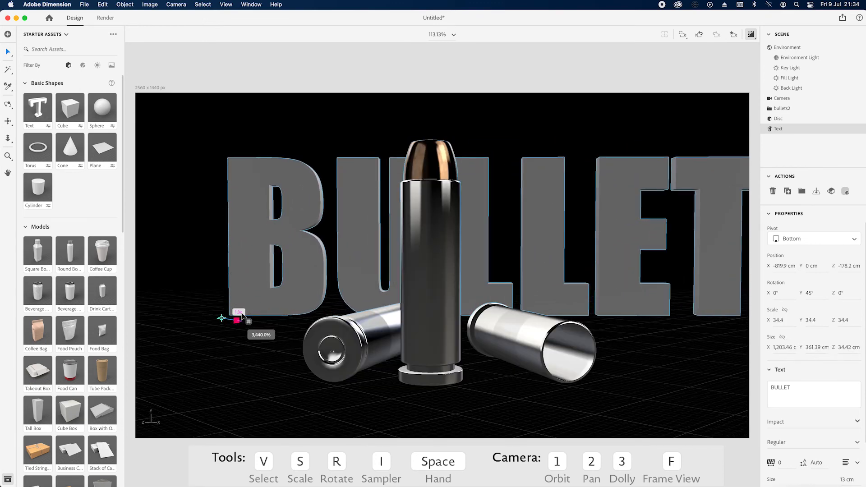
left_click_drag(178, 321, 137, 321)
left_click_drag(194, 323, 158, 314)
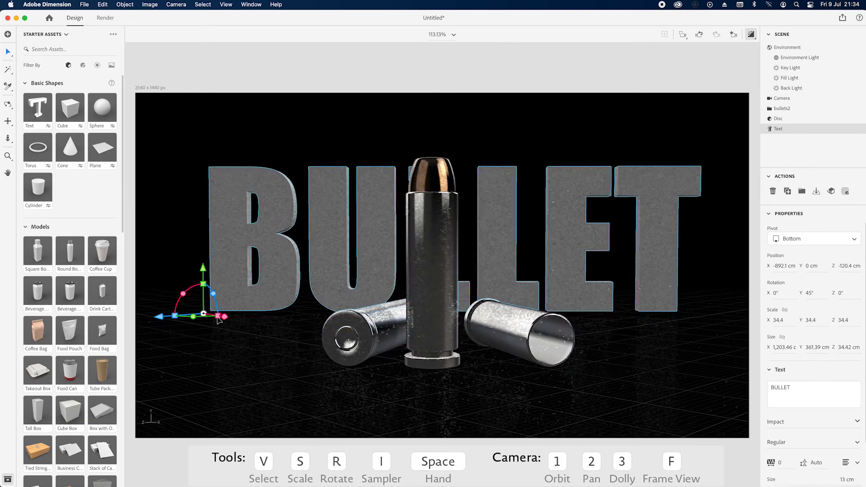
left_click_drag(226, 318, 208, 314)
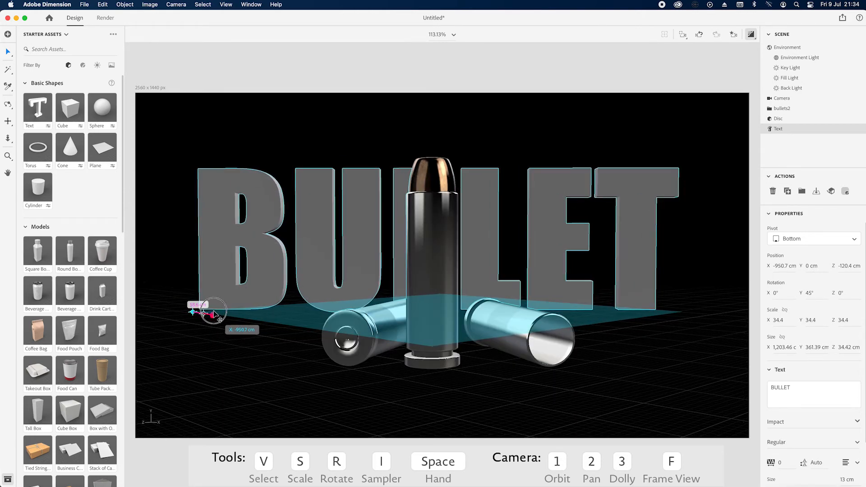
left_click_drag(214, 314, 214, 314)
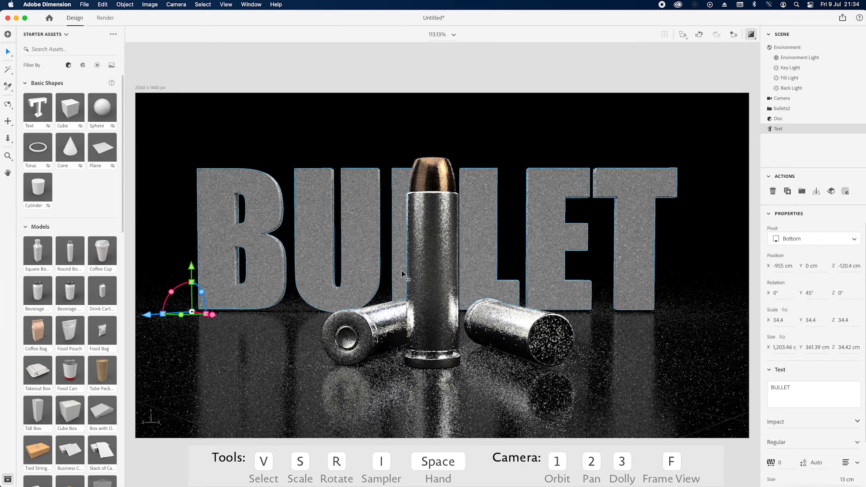
- Reframe the camera so the upright bullet stands slightly right of centre in front of the BULLET text
mouse_move(483, 253)
right_mouse_down()
mouse_move(488, 259)
mouse_move(476, 251)
mouse_move(483, 253)
right_mouse_up()
middle_click_drag(343, 315, 364, 314)
mouse_move(360, 318)
middle_mouse_down()
mouse_move(359, 329)
mouse_move(361, 320)
middle_mouse_up()
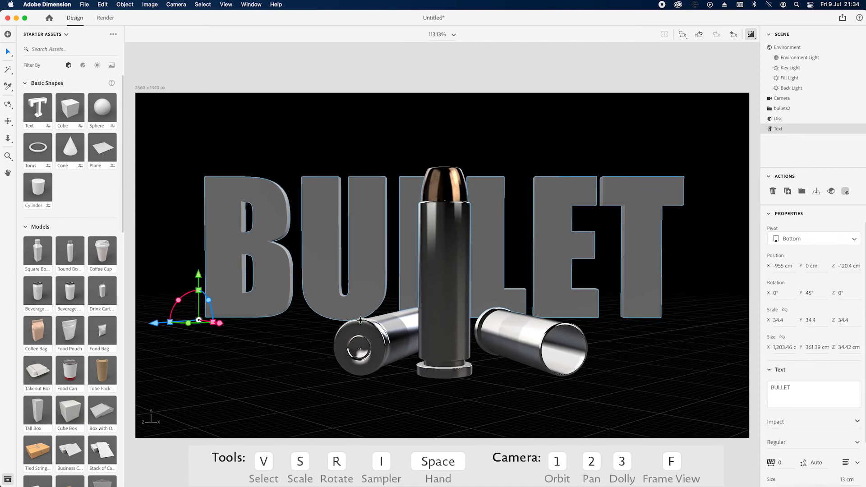
right_click_drag(505, 278, 506, 275)
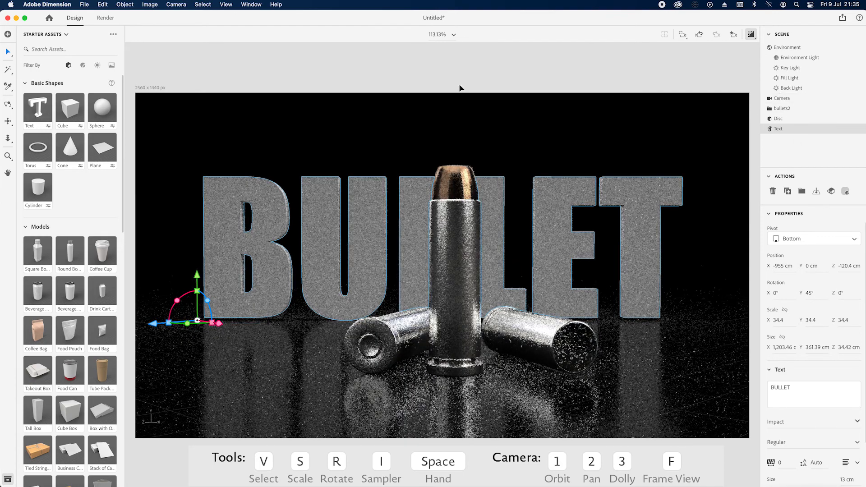
- Turn off the render preview, apply the Plastic material to the BULLET text and set its base color to magenta E710EB
left_click(83, 65)
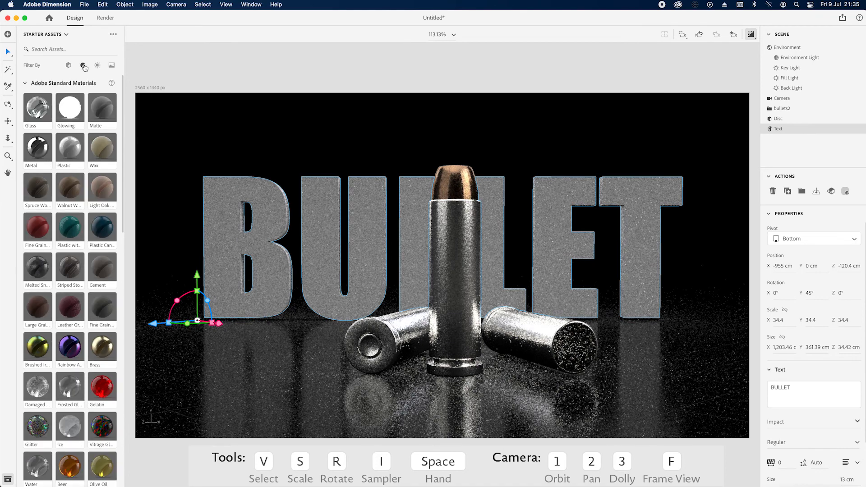
left_click(751, 34)
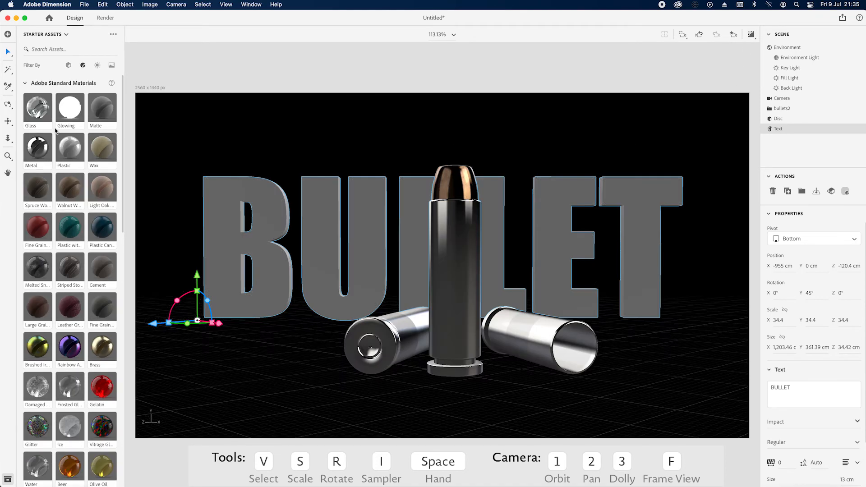
left_click_drag(71, 152, 808, 131)
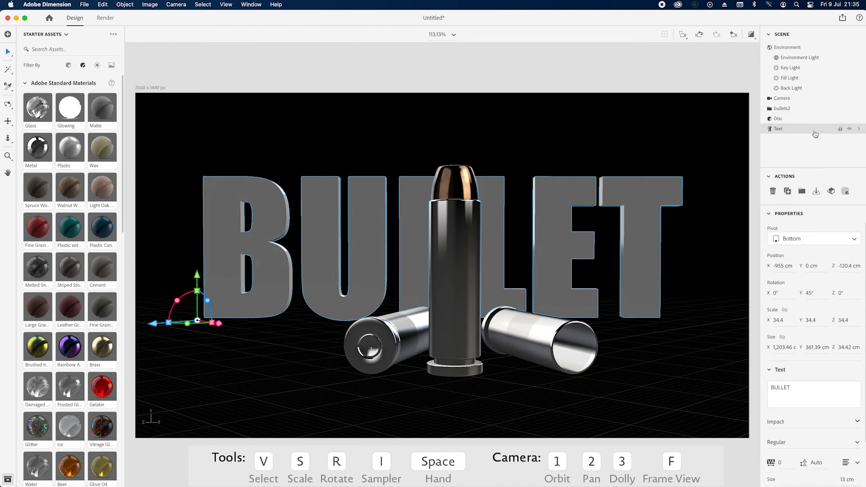
left_click(860, 129)
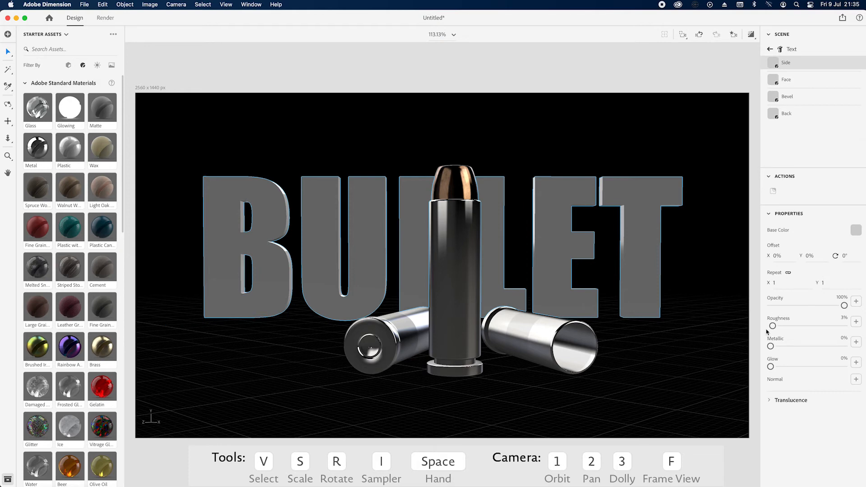
left_click(853, 231)
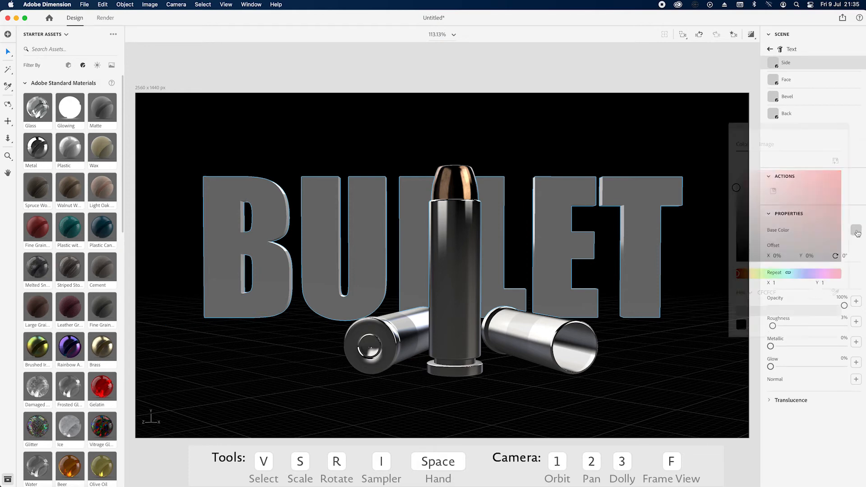
left_click(823, 275)
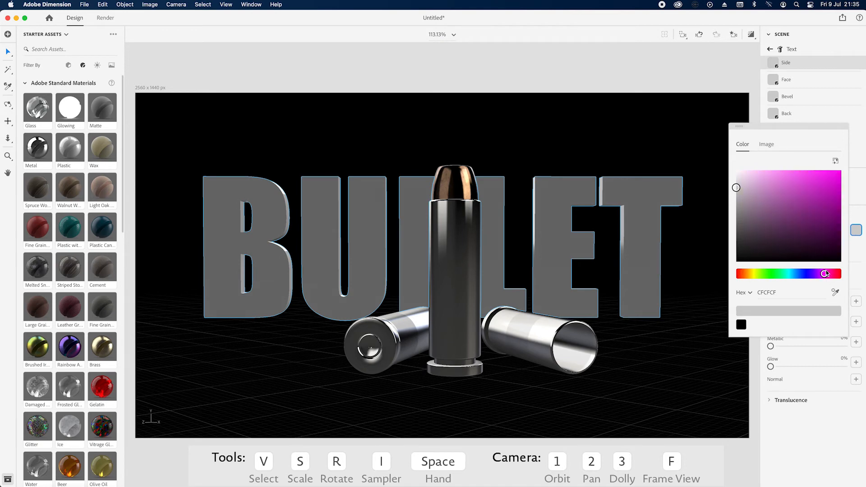
left_click_drag(828, 184, 833, 177)
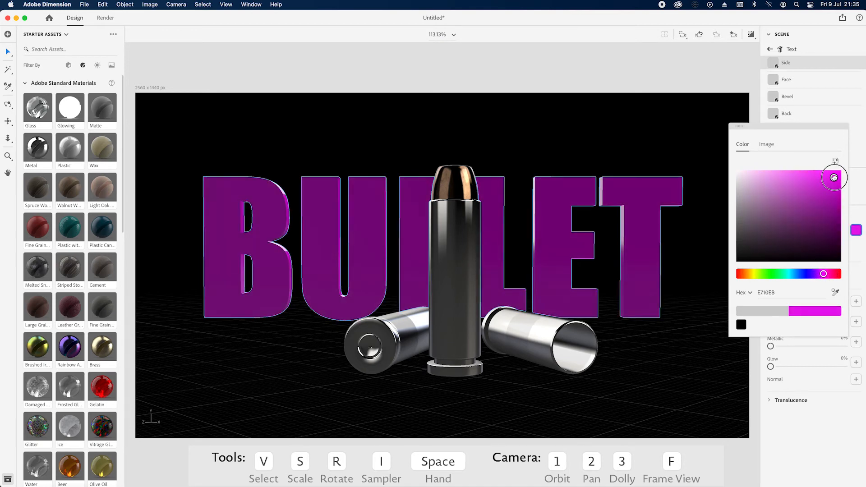
left_click(816, 417)
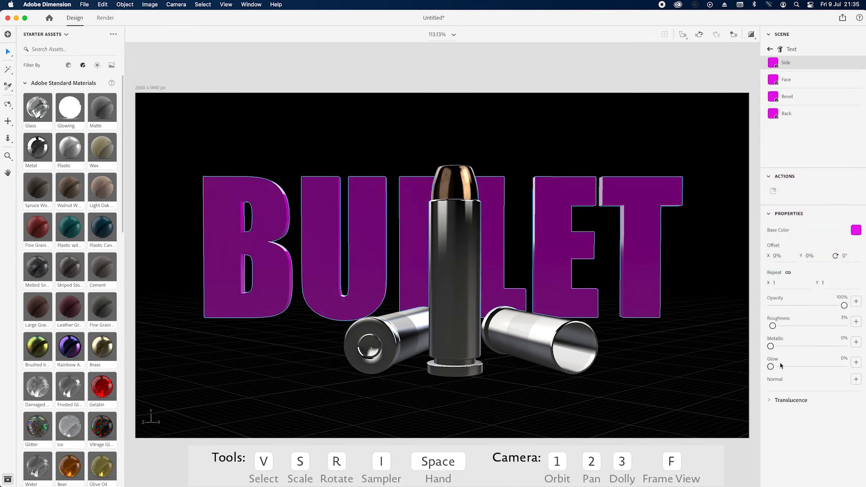
- Set the glow of the text's magenta material to 500%
left_click(843, 359)
left_click_drag(844, 373, 847, 376)
type("500")
key("Return")
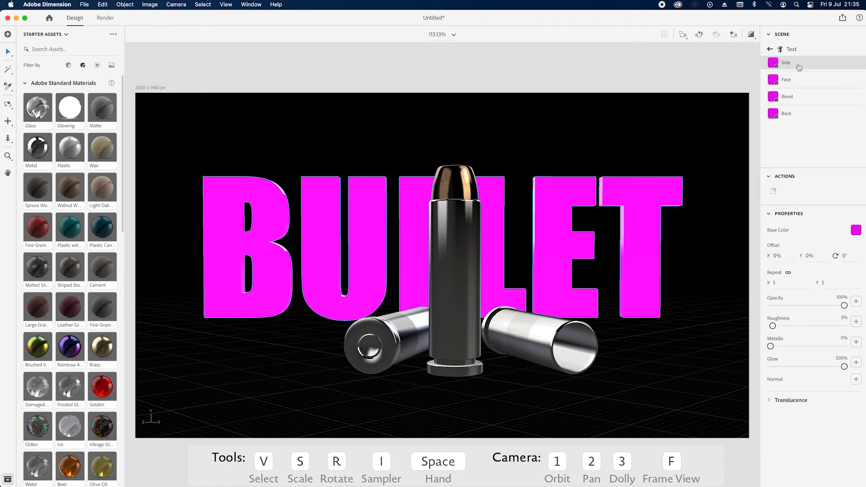
left_click_drag(844, 306, 760, 306)
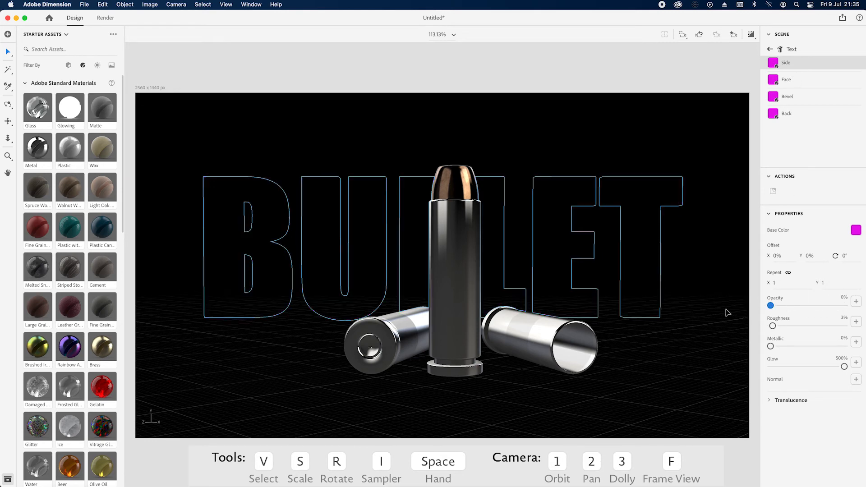
left_click_drag(770, 305, 861, 304)
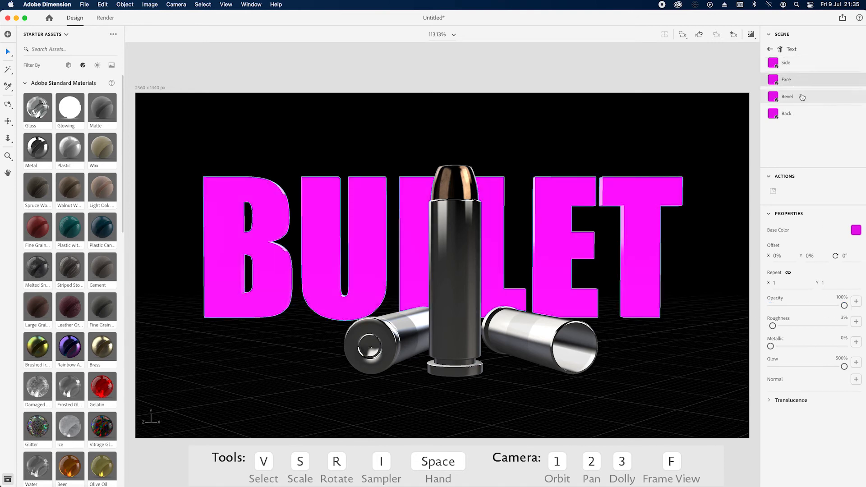
left_click(803, 97)
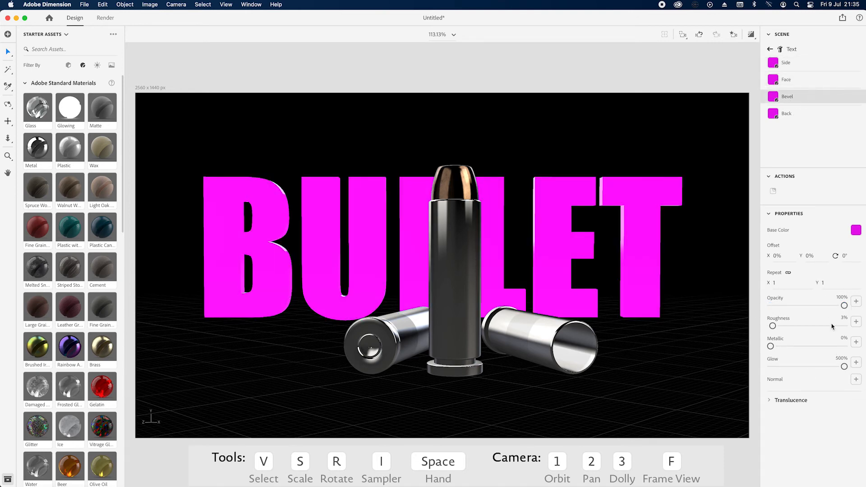
left_click_drag(839, 307, 725, 299)
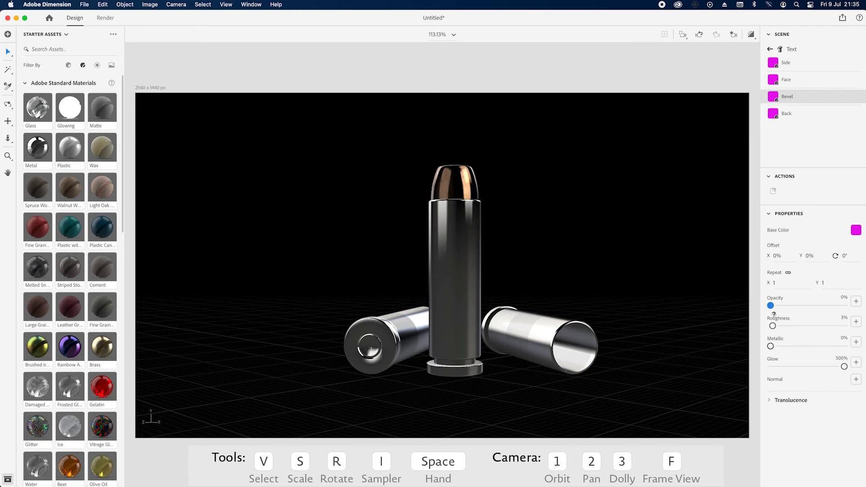
left_click_drag(770, 307, 844, 306)
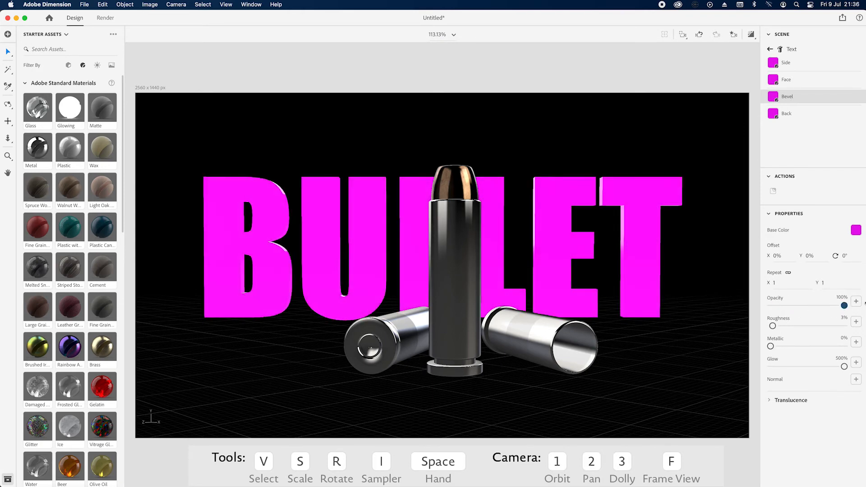
- Return to the scene's object list and set the BULLET text's depth to 0.2 cm
left_click(770, 49)
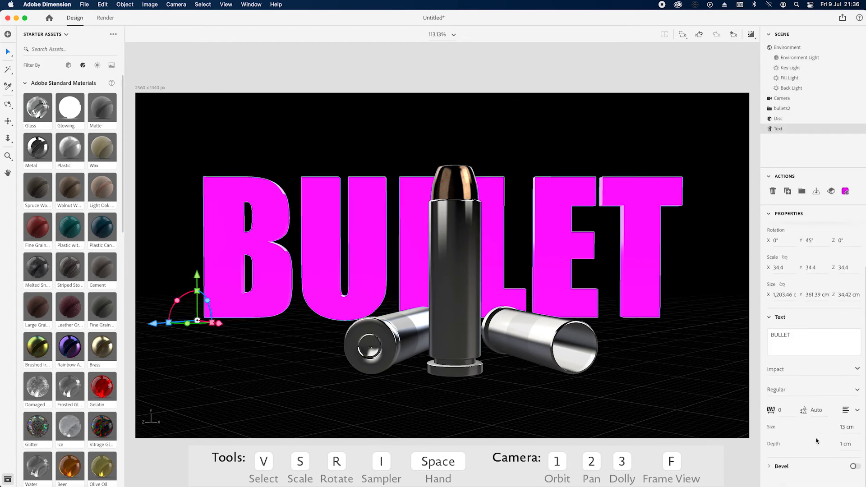
left_click(844, 444)
type("0.2")
key("Return")
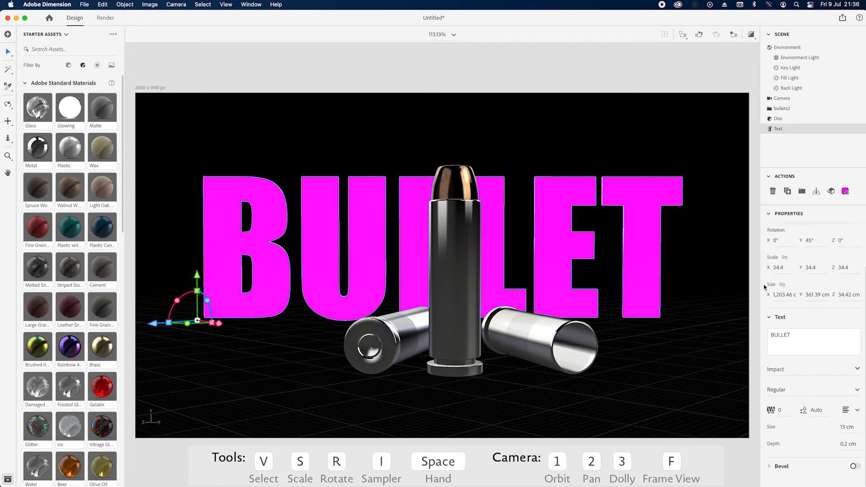
- Dolly the camera closer and shift the view so the text nearly spans the frame, checking the composition in the render preview
left_click(751, 35)
scroll(530, 229, "up", 2)
scroll(530, 230, "up", 3)
scroll(531, 233, "up", 4)
scroll(532, 231, "down", 1)
scroll(533, 231, "up", 1)
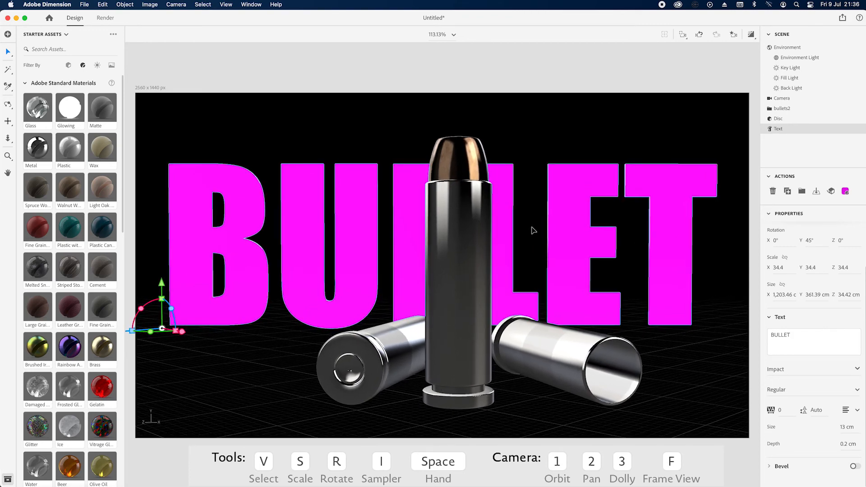
scroll(533, 231, "down", 1)
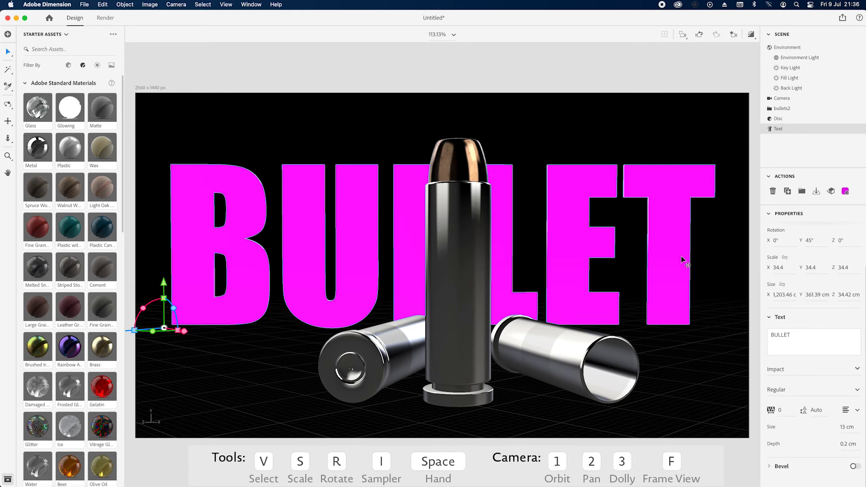
middle_click_drag(683, 258, 681, 253)
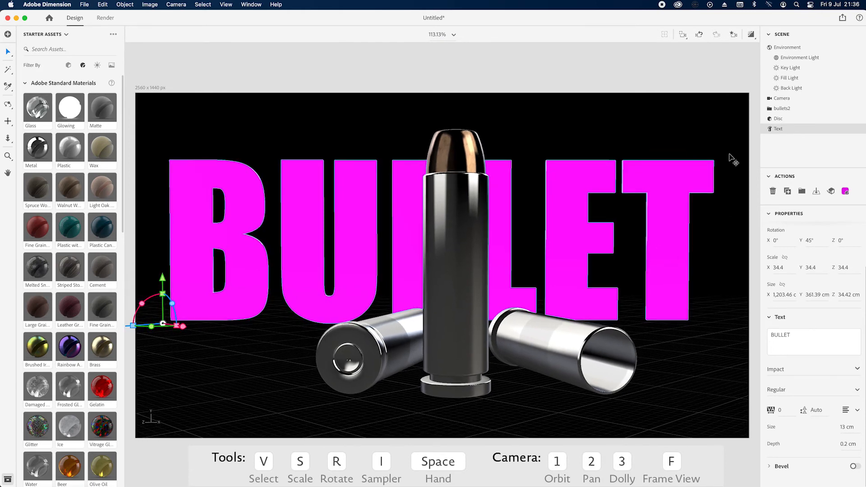
left_click(751, 34)
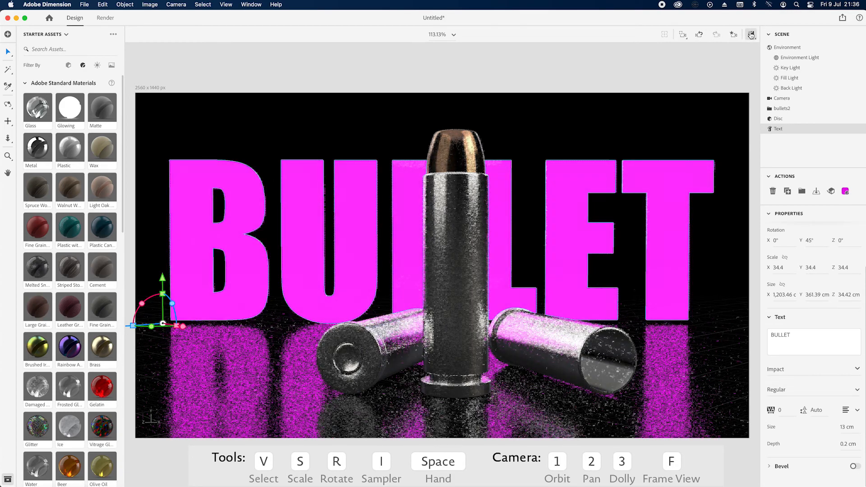
left_click(751, 35)
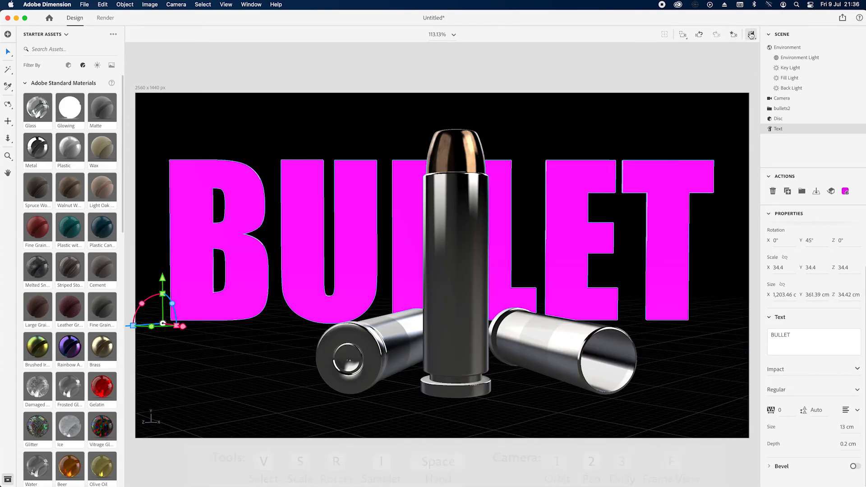
- Render the current view with the export filename Bullets
left_click(104, 18)
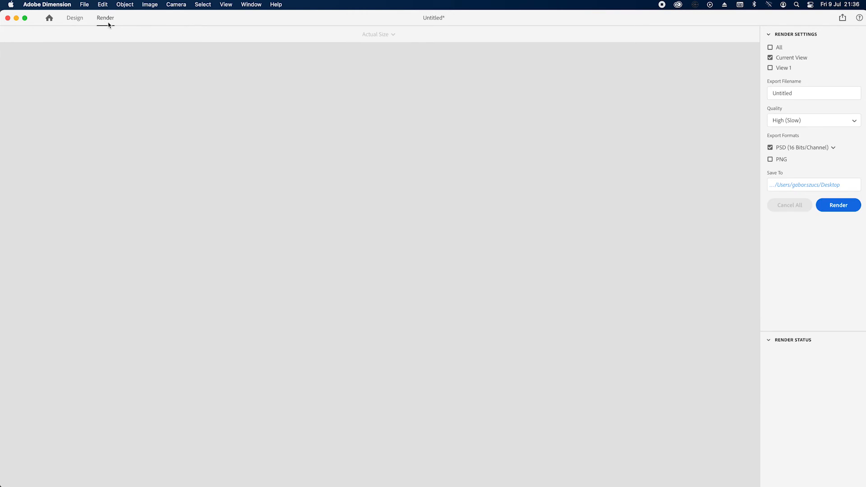
left_click(800, 93)
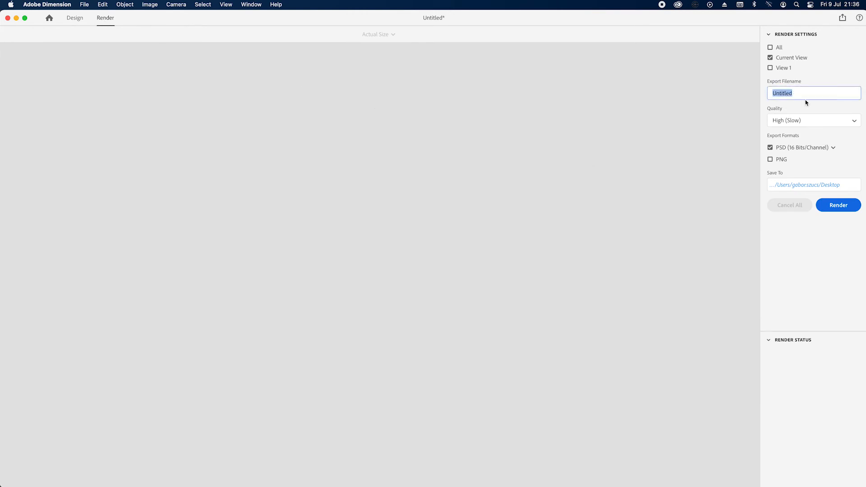
type("Bullets")
left_click(836, 206)
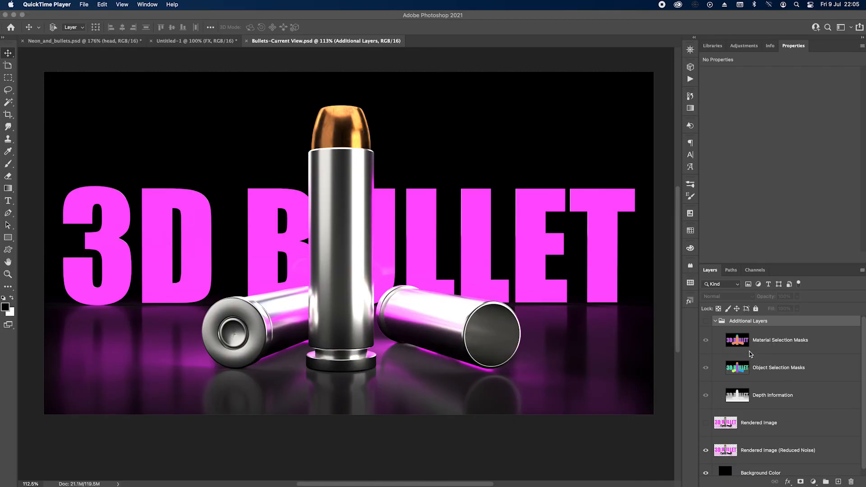
- Collapse the Additional Layers group and add a radial gradient fill layer directly above the Background Color layer
left_click(714, 321)
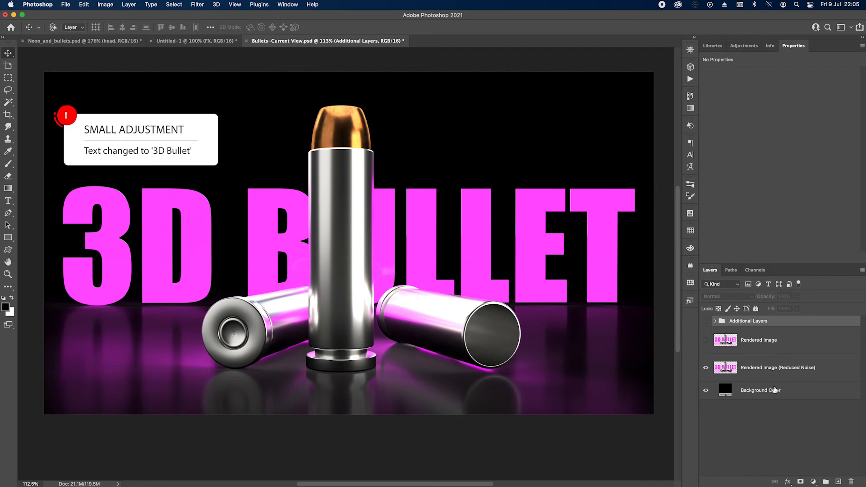
left_click(772, 389)
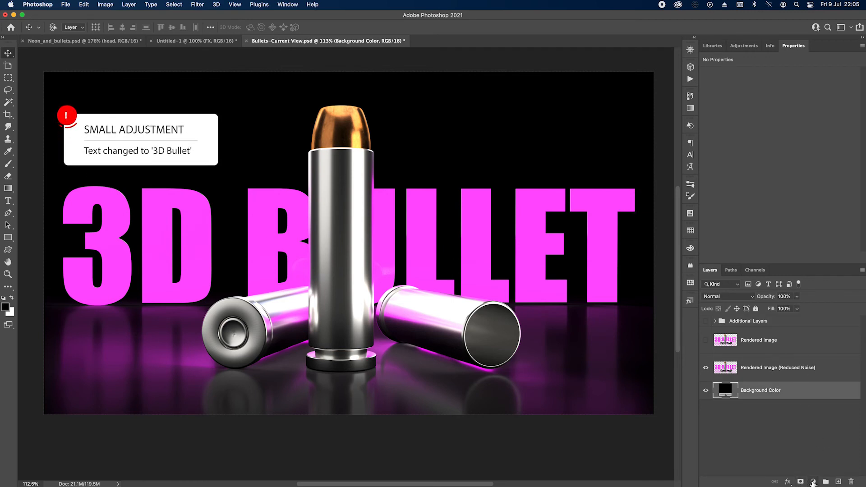
left_click(813, 481)
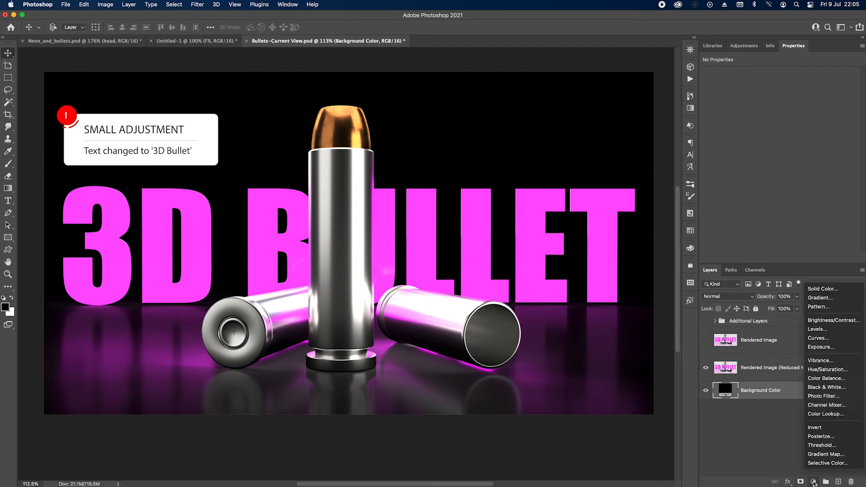
left_click(820, 298)
left_click(697, 206)
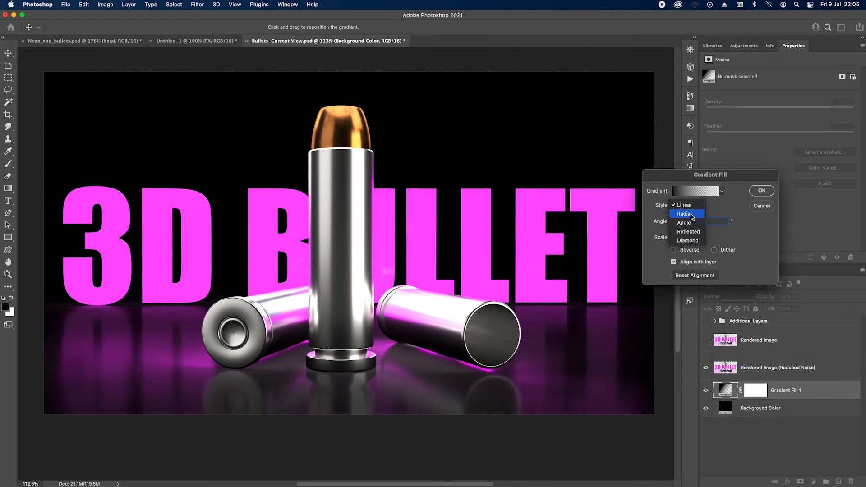
left_click(691, 215)
- Color the gradient's first stop with the magenta sampled from the rendered text and apply the gradient fill
left_click(689, 195)
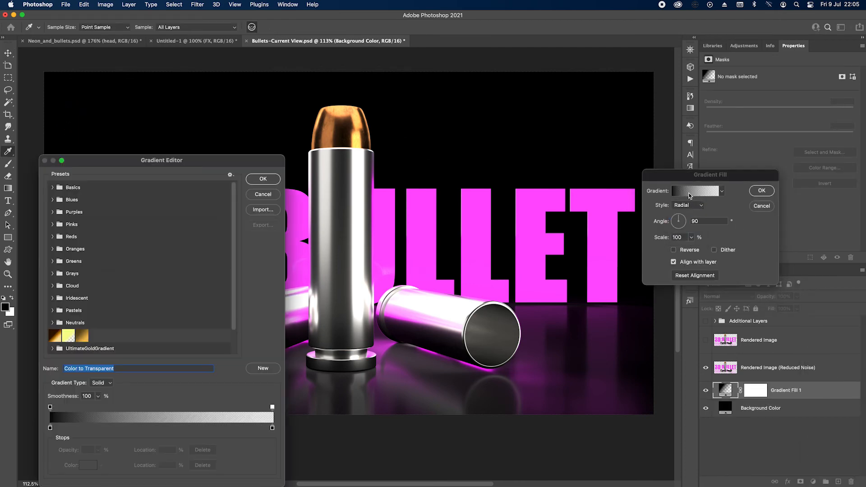
left_click(51, 429)
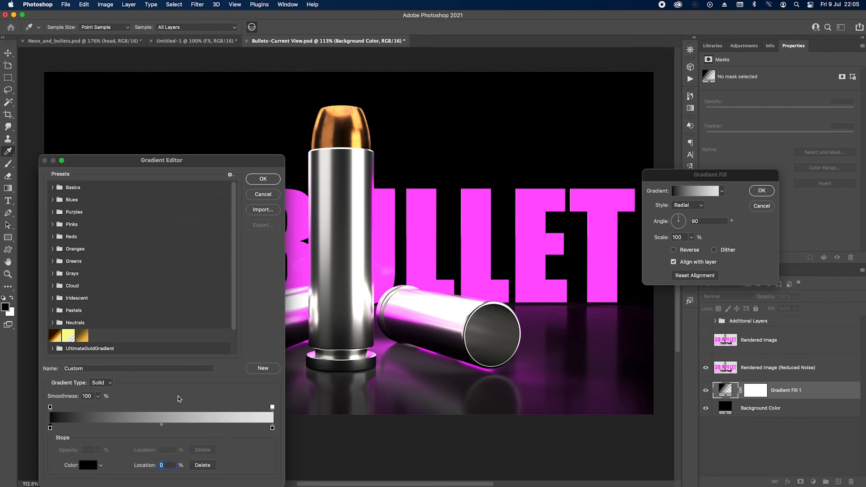
left_click(390, 236)
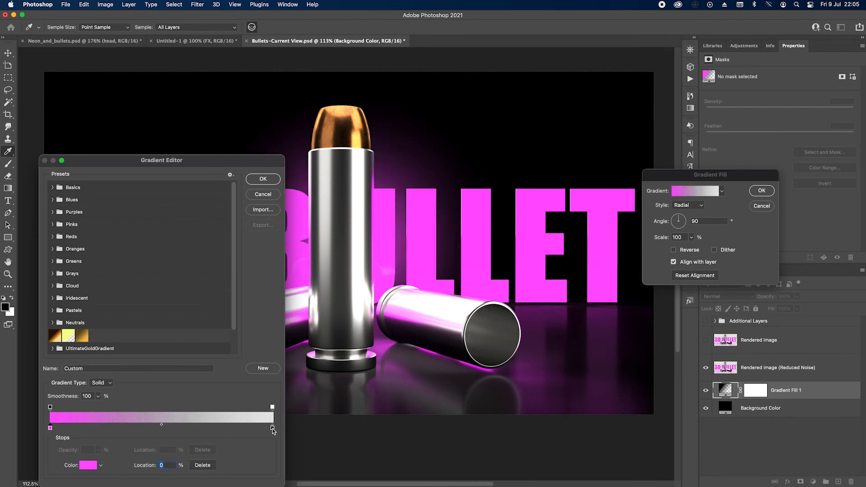
left_click(264, 179)
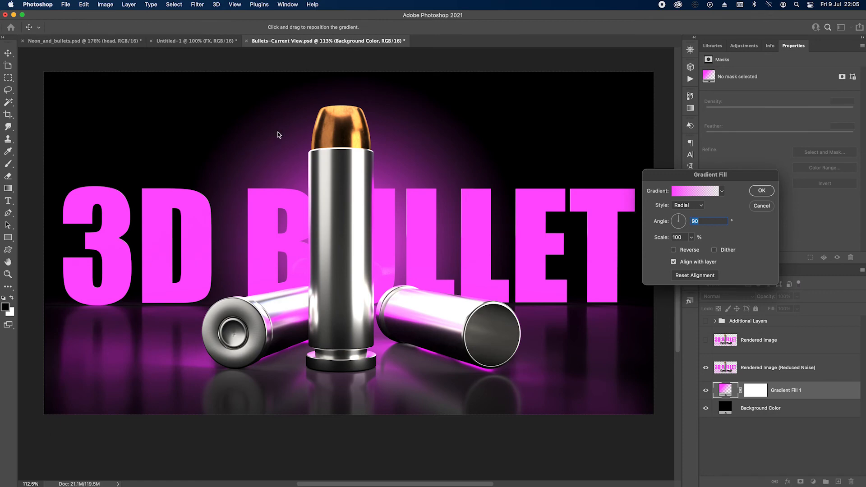
left_click(761, 190)
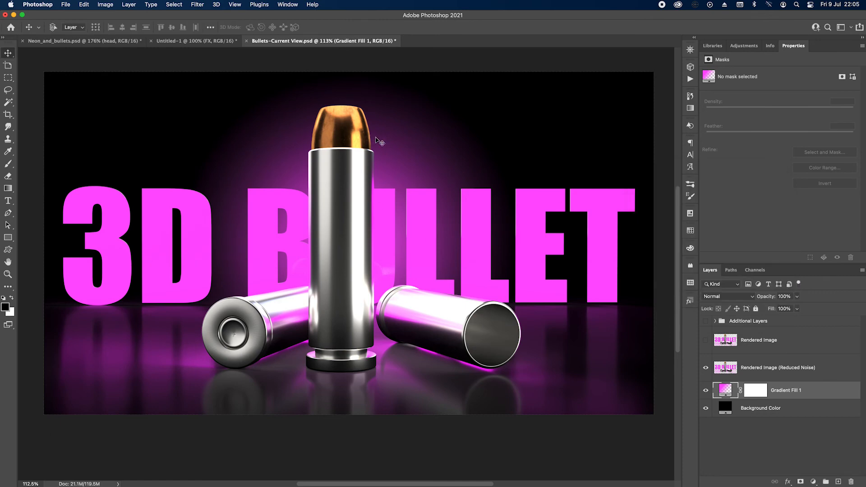
- Lower the opacity of the Gradient Fill 1 layer to 48%
left_click(797, 296)
left_click_drag(798, 307, 777, 311)
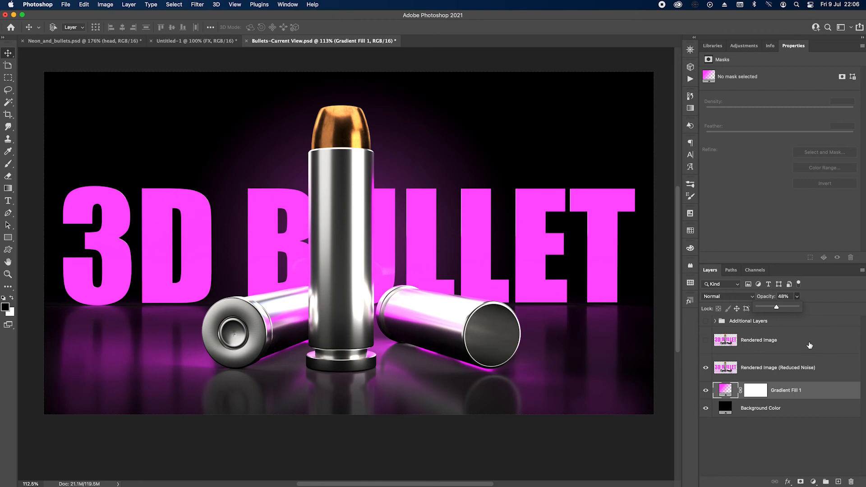
- Stamp all visible content into a new layer above the Additional Layers group and convert it to a smart object
left_click(782, 324)
key("super+alt+shift+e")
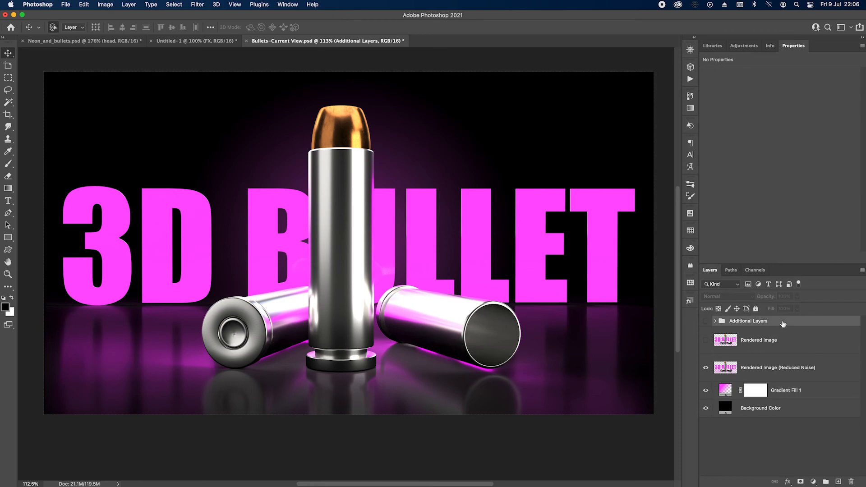
right_click(783, 324)
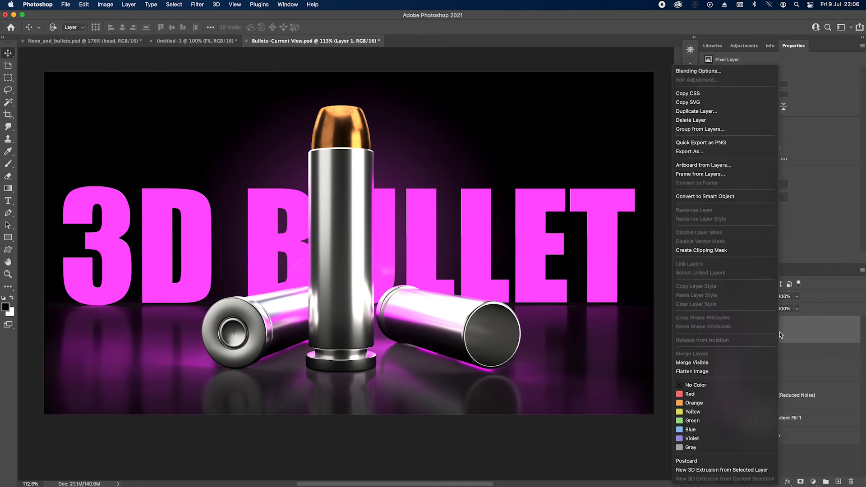
left_click(721, 196)
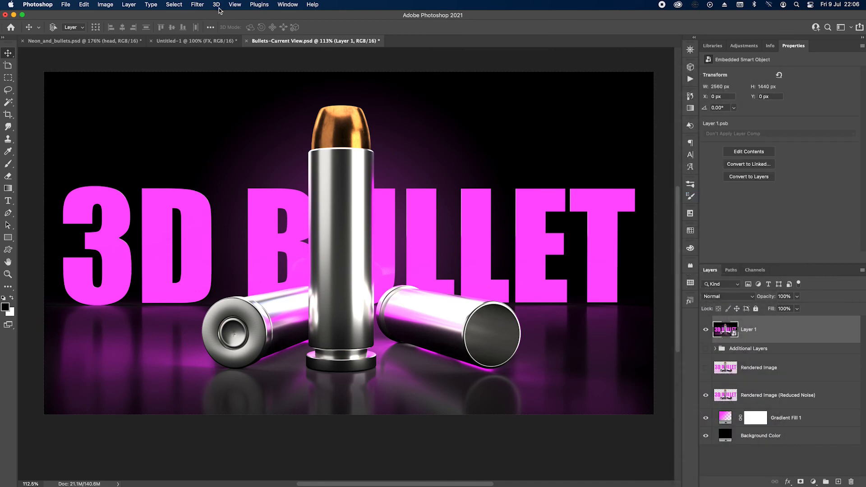
- Open the stamped smart object in the Camera Raw Filter and set grain to 8 and vignetting to -39
left_click(197, 4)
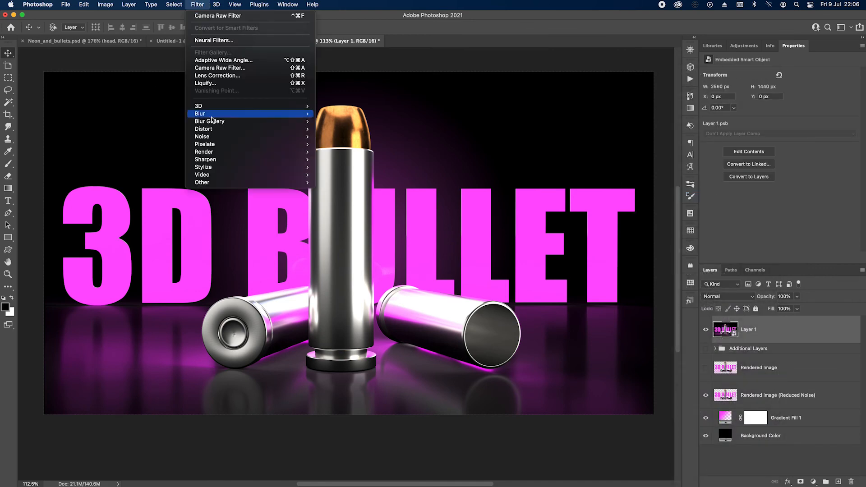
left_click(228, 69)
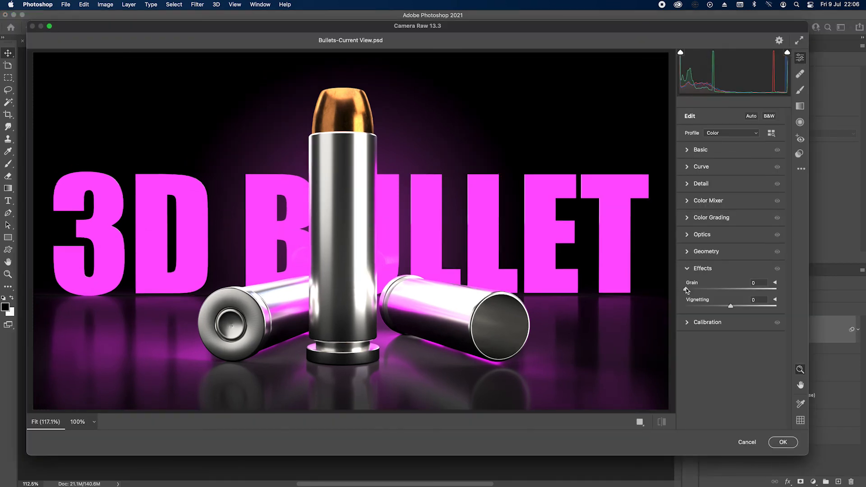
left_click_drag(686, 290, 692, 290)
left_click_drag(731, 310, 715, 308)
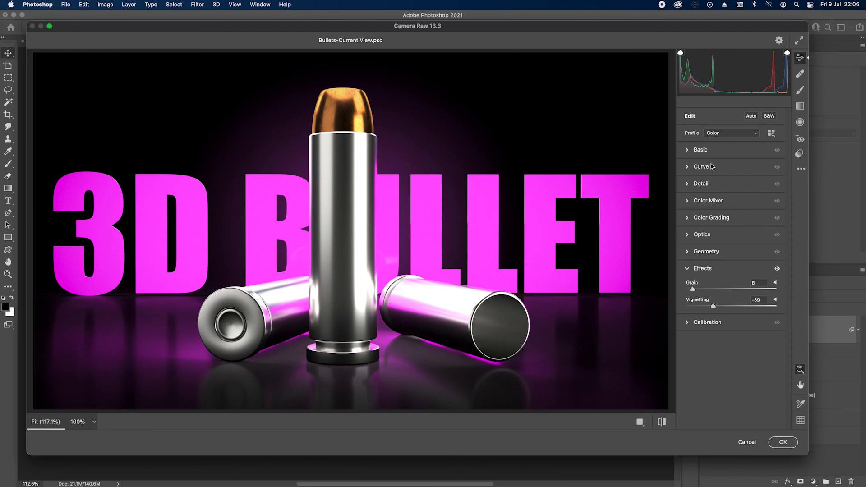
- Raise the texture and vibrance in the Basic adjustments and apply the Camera Raw Filter to the smart object
left_click(690, 151)
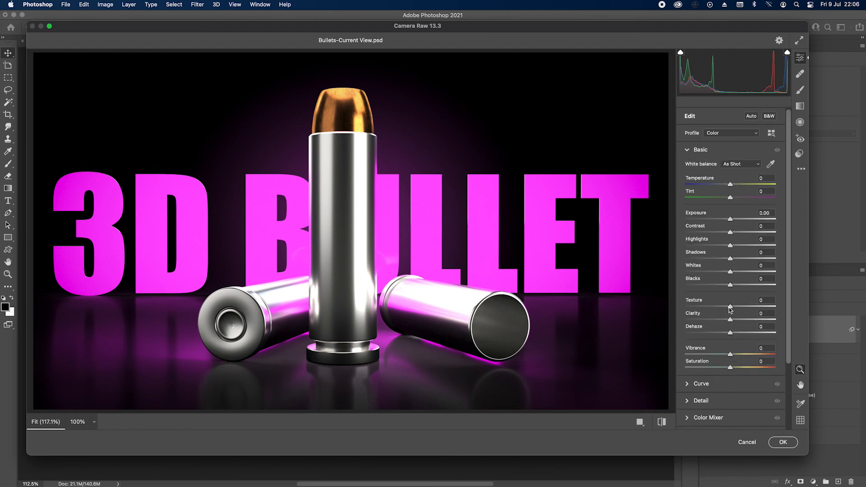
left_click_drag(730, 309, 743, 356)
left_click(783, 442)
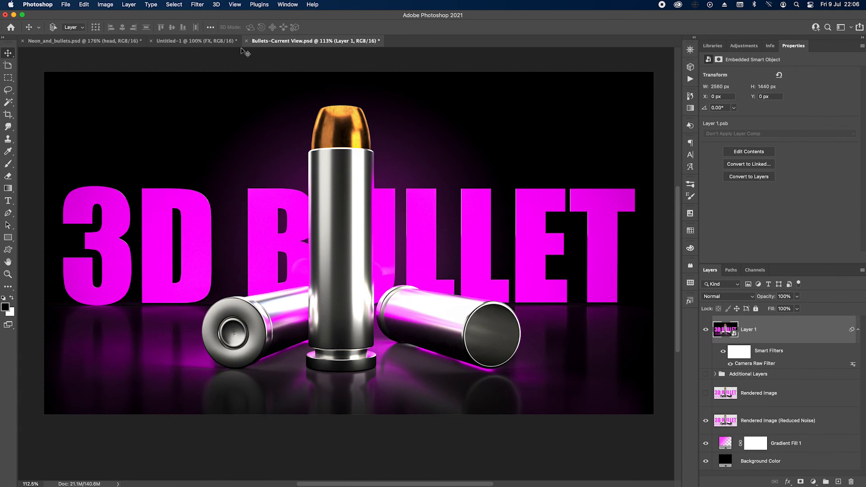
- In the Untitled-1 document, set the blend mode of both glow layers in the FX group to Normal
left_click(183, 40)
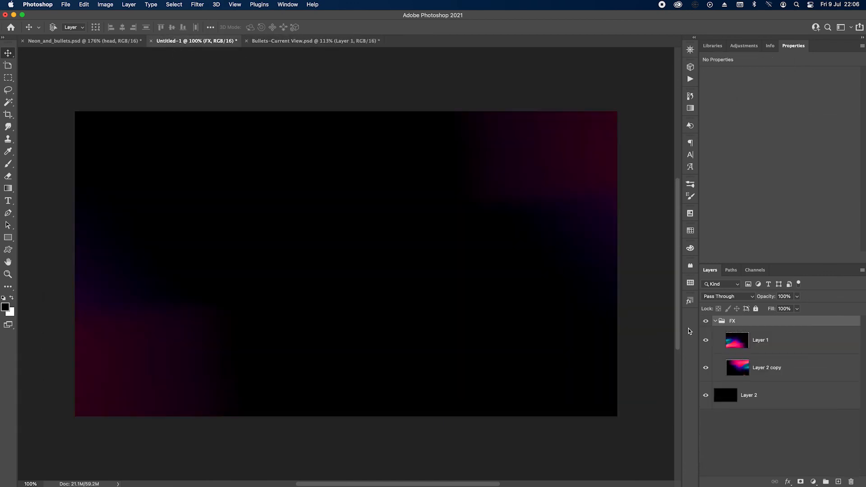
left_click(793, 342)
left_click(722, 298)
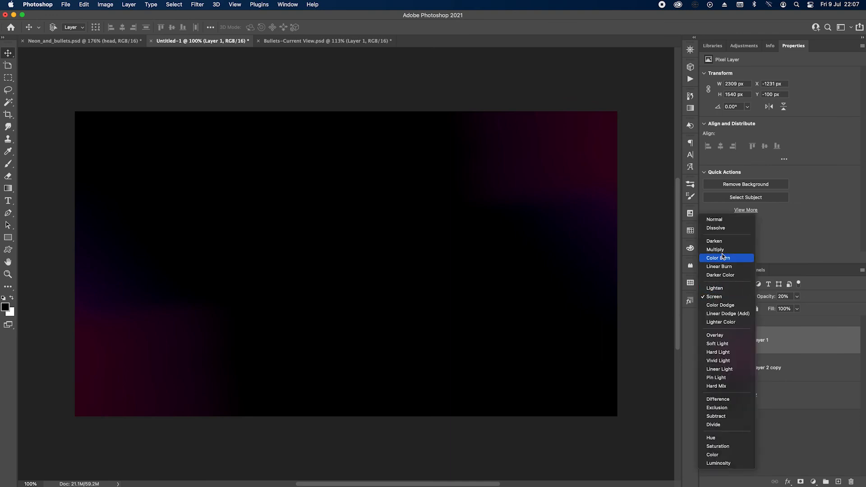
left_click(721, 220)
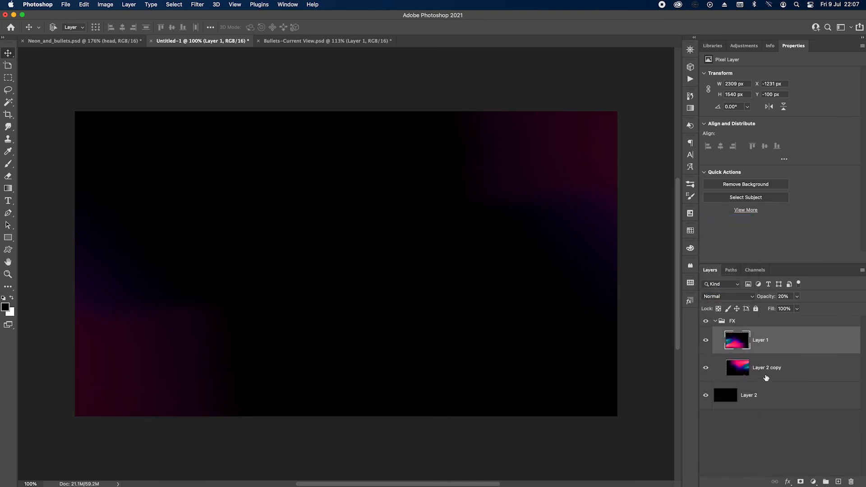
left_click(768, 367)
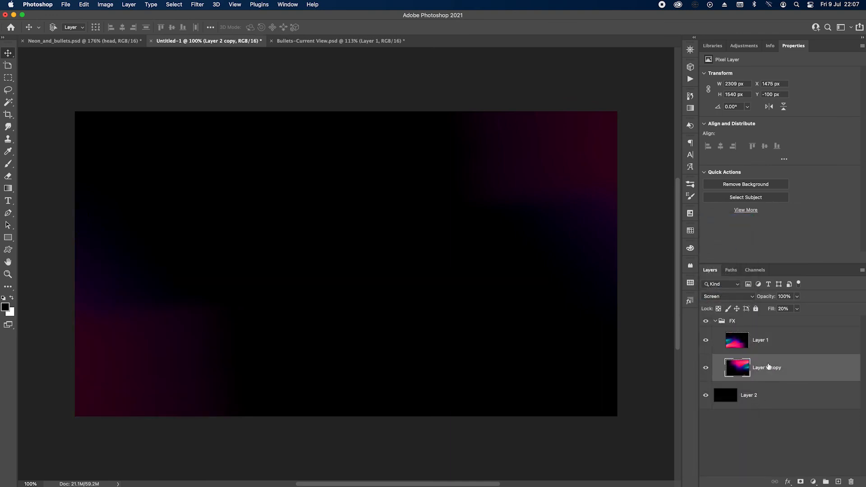
left_click(724, 298)
left_click(723, 220)
- Set the fill of Layer 2 copy to 100% and the opacity of Layer 1 to 100%
left_click(796, 309)
left_click_drag(797, 320, 830, 308)
left_click(821, 338)
left_click(797, 297)
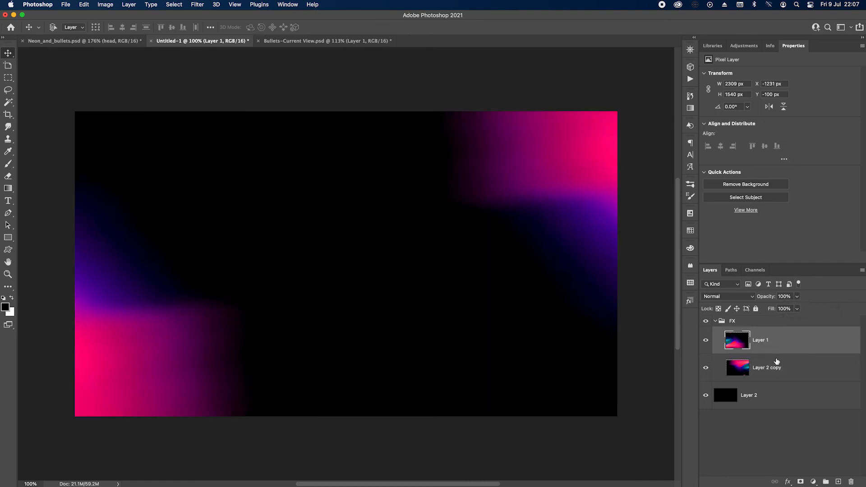
- Copy both glow layers from the FX group into the Bullets-Current View.psd document, above its smart object
left_click(781, 368, "shift")
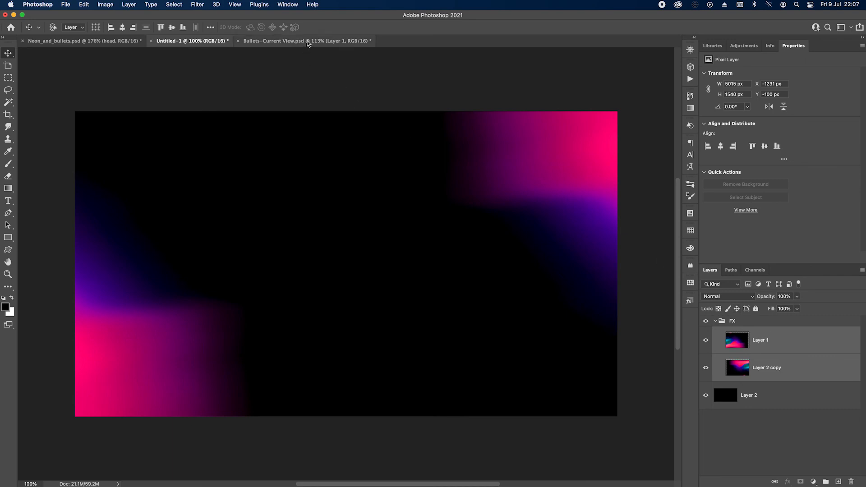
left_click_drag(782, 343, 363, 225)
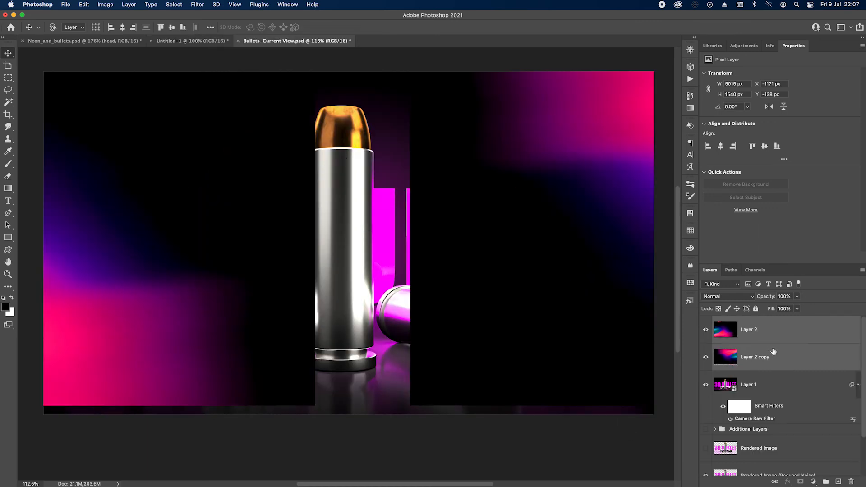
- Set the blend mode of both copied glow layers, Layer 2 copy and Layer 2, to Screen
left_click(776, 361)
left_click_drag(174, 305, 175, 306)
left_click(713, 298)
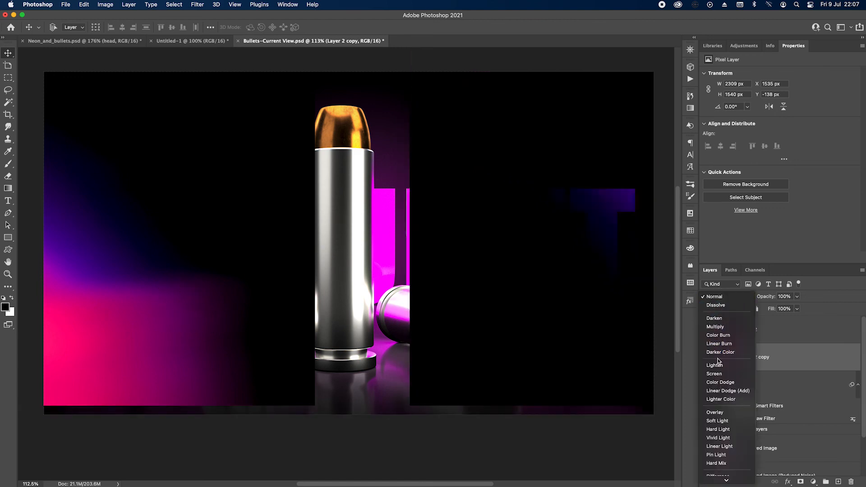
left_click(719, 374)
left_click(769, 328)
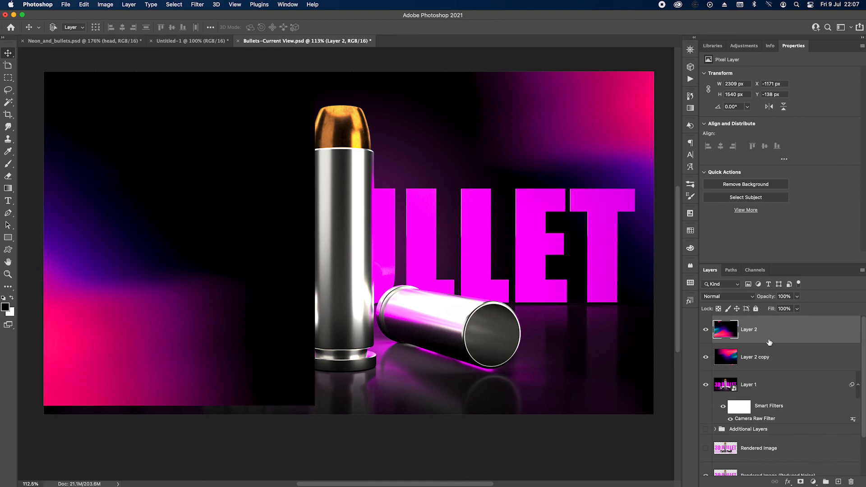
left_click(726, 298)
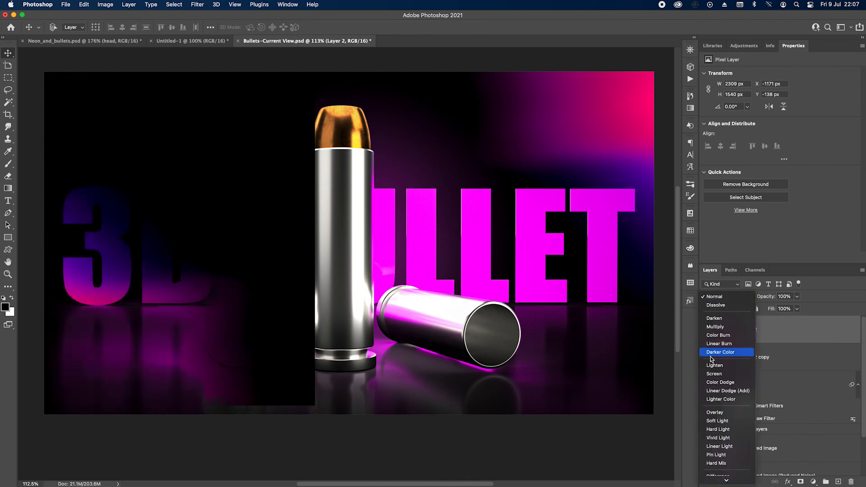
left_click(722, 374)
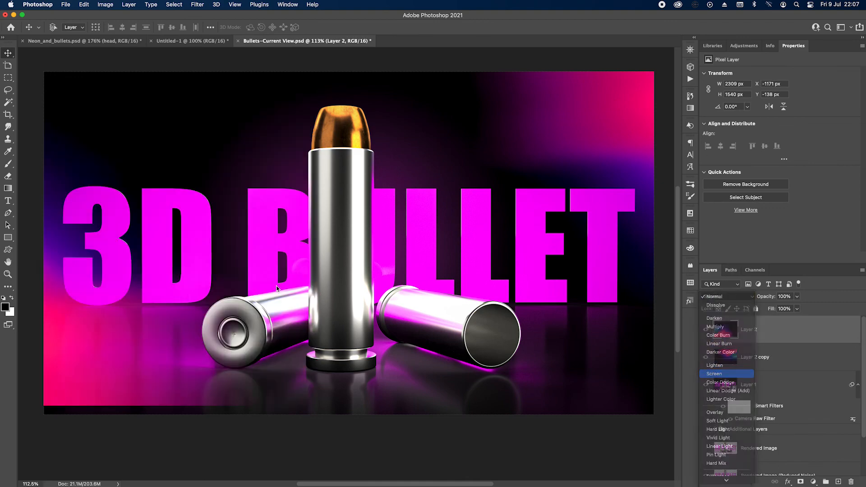
- Move Layer 2's glow down to about X -1217, Y 267 px and Layer 2 copy's glow outward to about X 1625, Y -260 px
left_click_drag(213, 308, 212, 403)
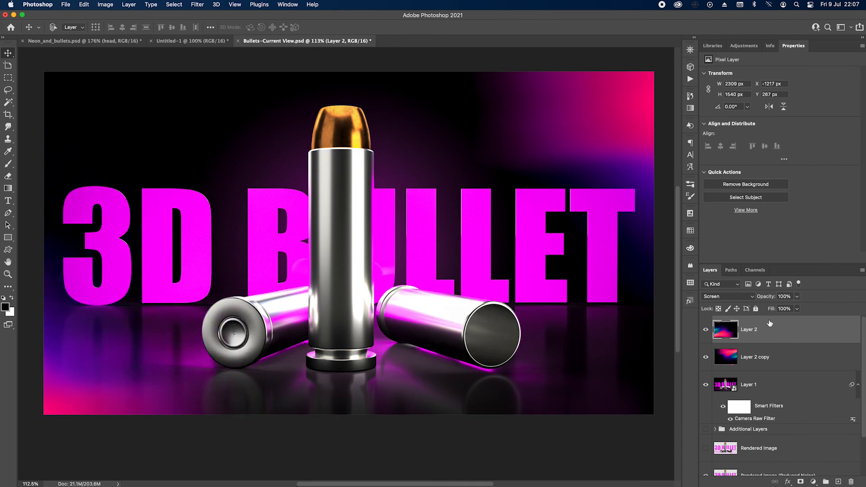
left_click(757, 358)
left_click_drag(558, 134, 579, 129)
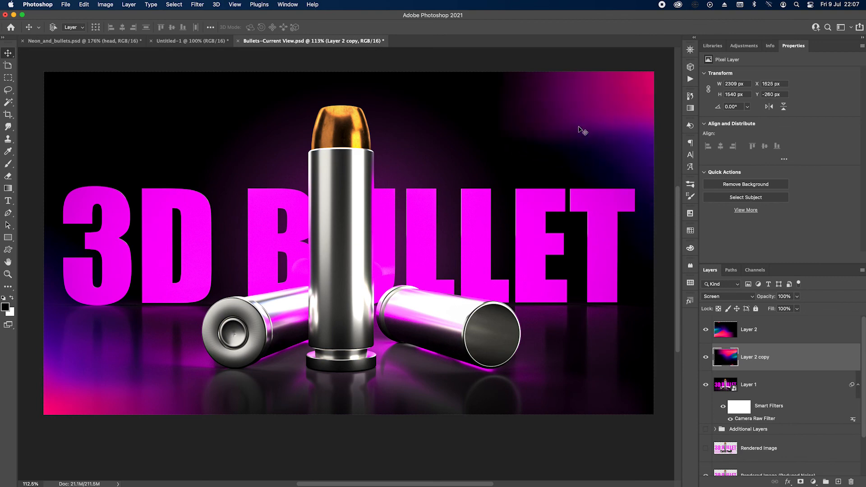